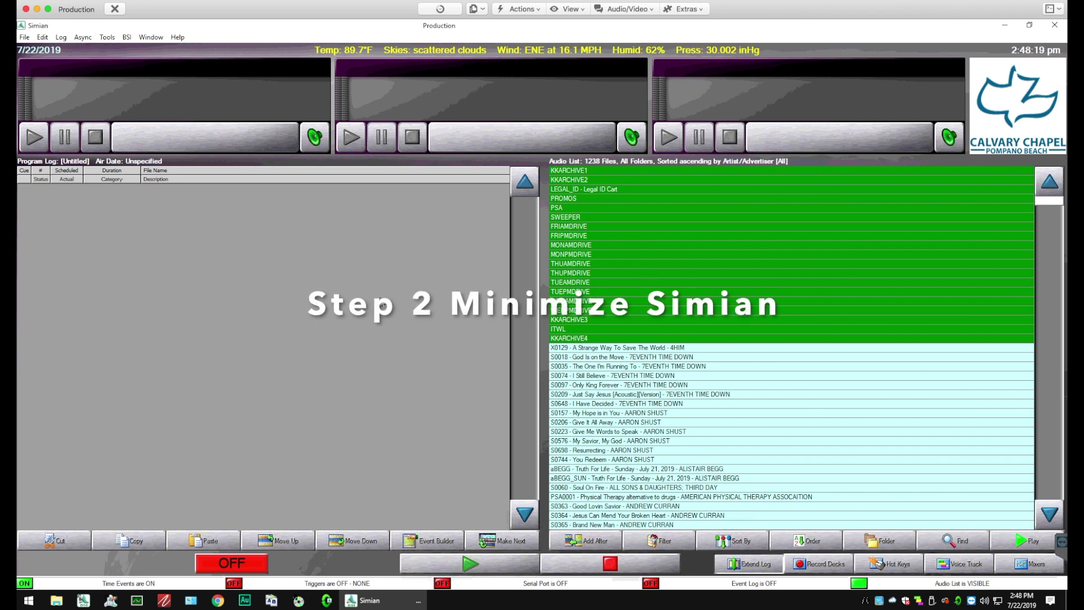
Launch Natural Music and start a new music log for Tuesday, July 30, 2019 on the Normal clock grid
click(1004, 26)
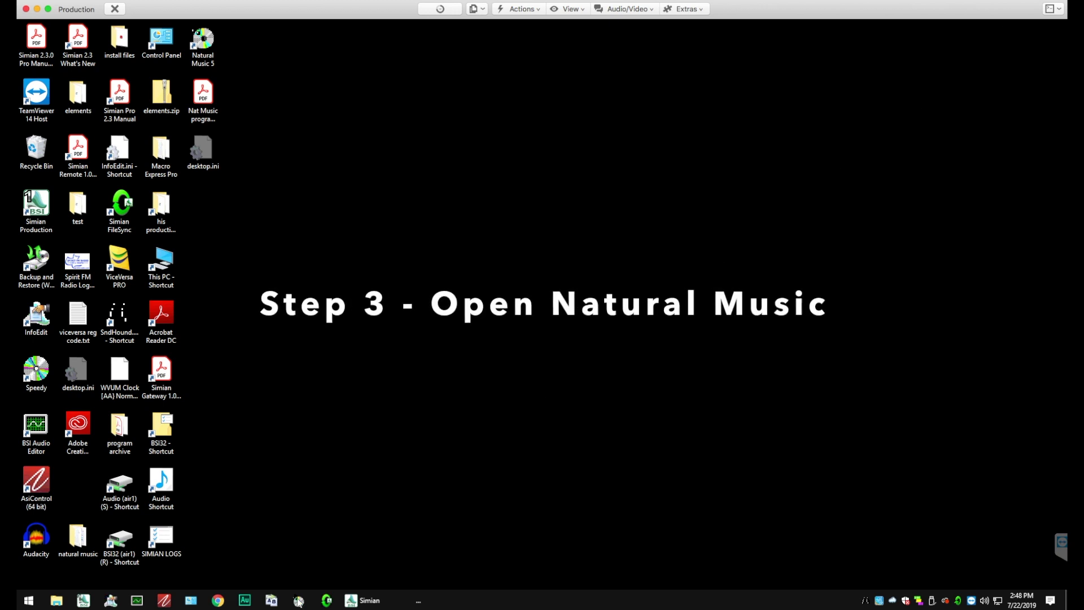
click(298, 601)
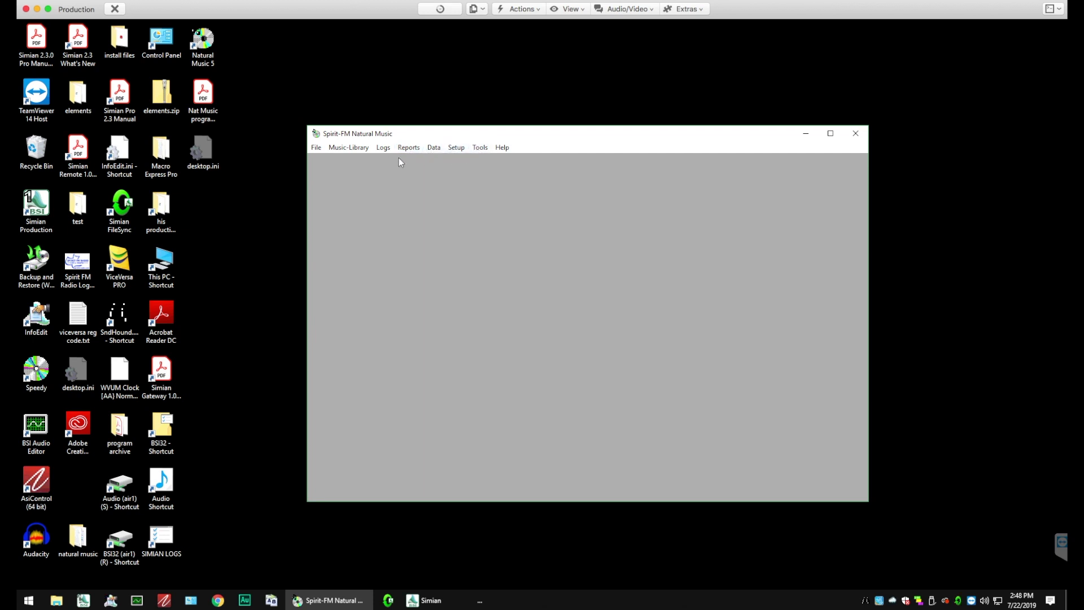
click(383, 149)
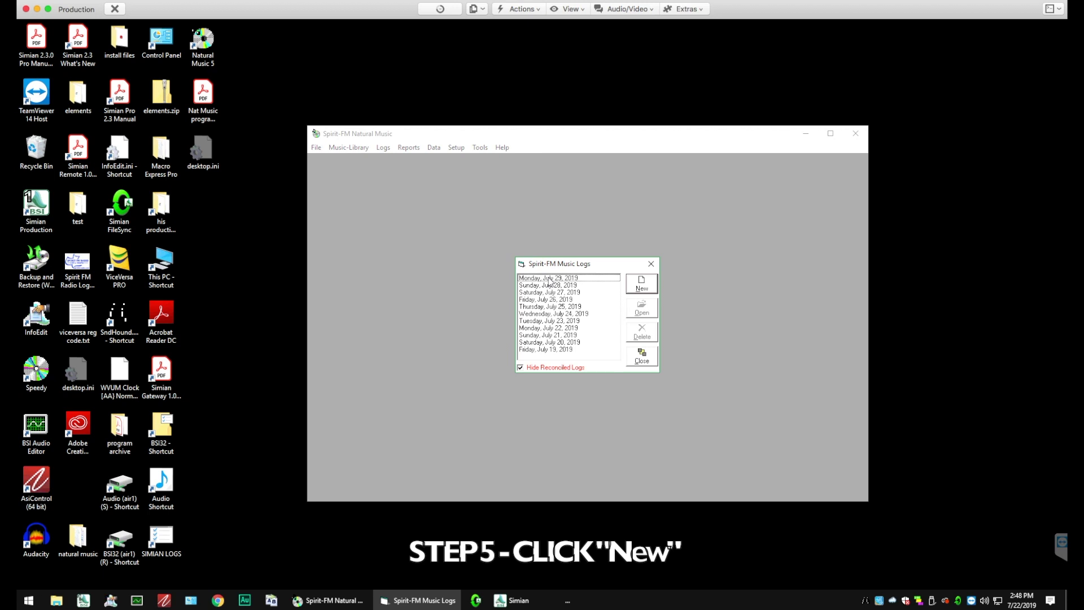
click(642, 287)
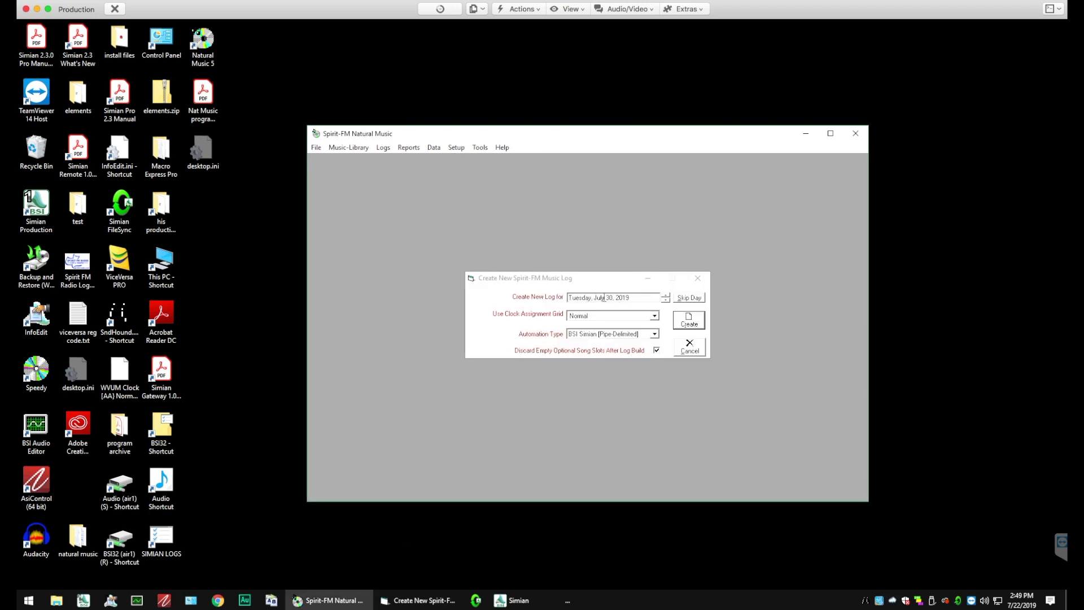
Create the Tuesday, July 30, 2019 log so it opens in the Music Log Editor without errors
click(692, 324)
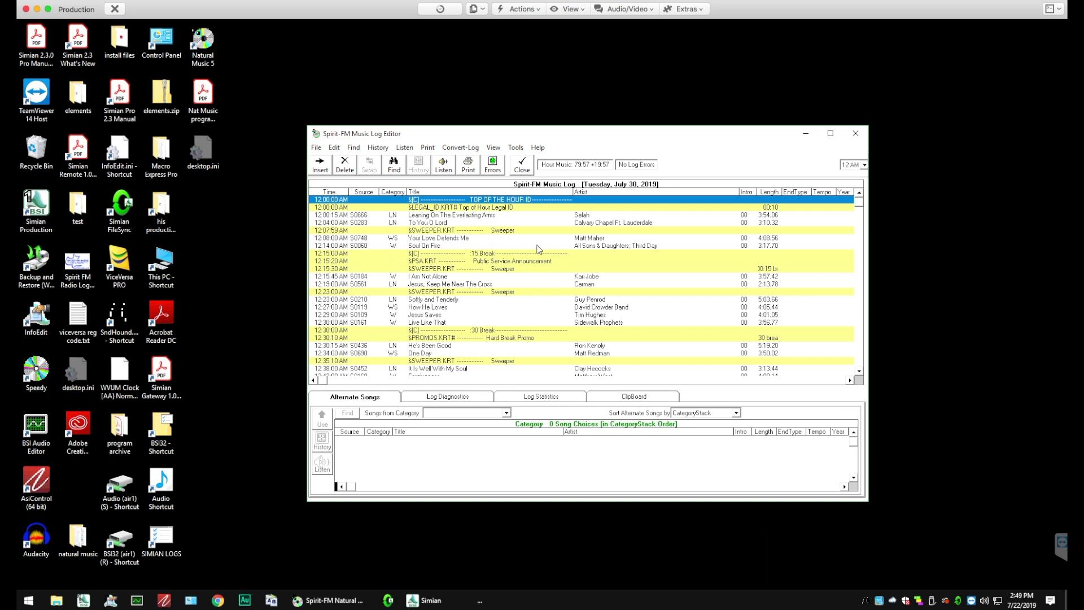
Convert the July 30 log to automation file C:\BSI32\import\073019m.log and close the editor
click(460, 149)
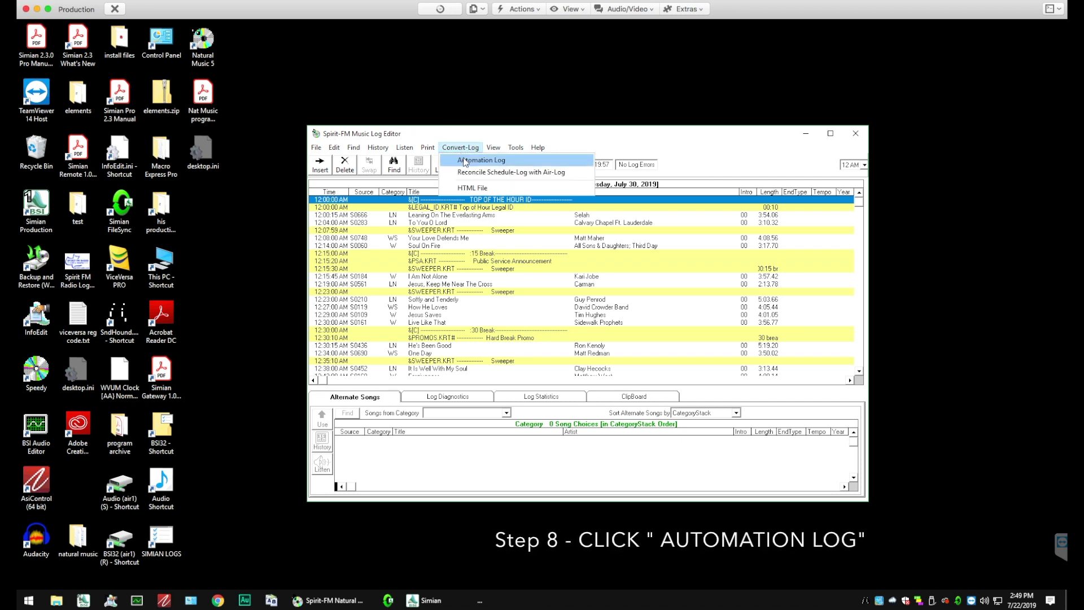
click(465, 161)
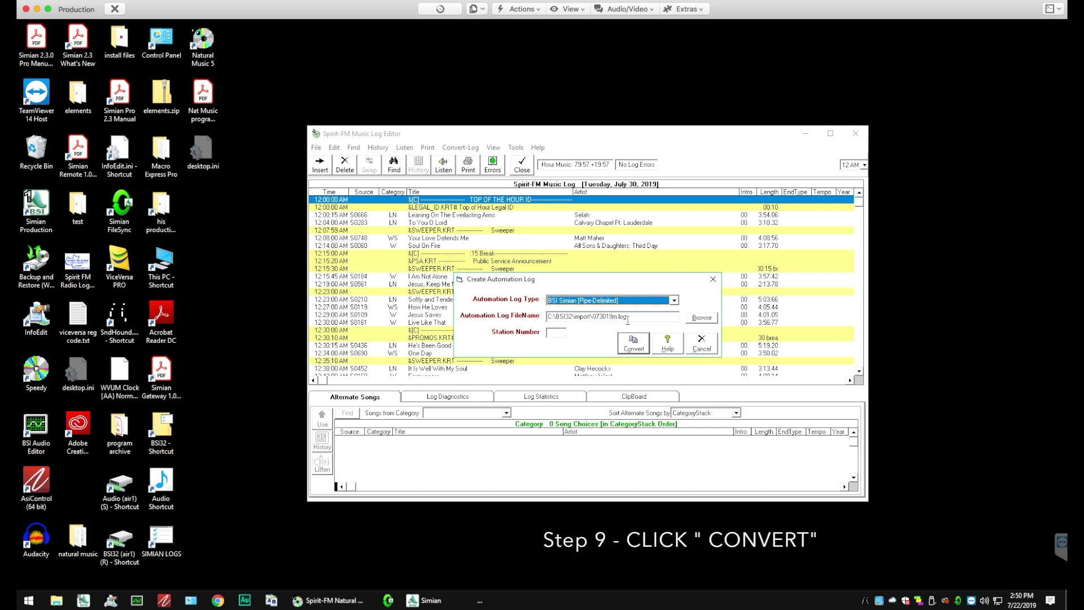
click(633, 344)
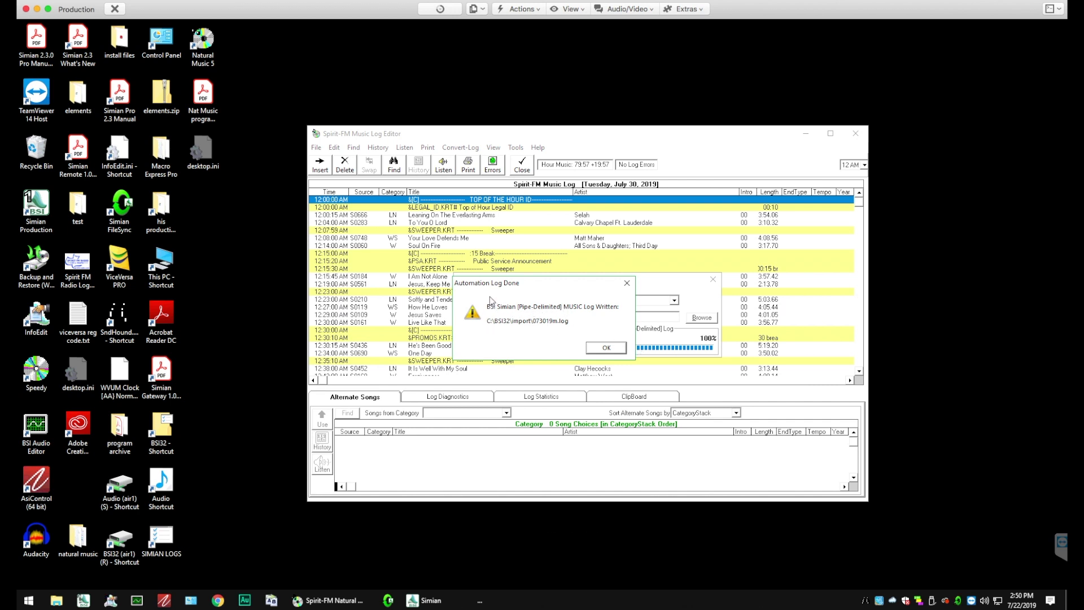
click(605, 349)
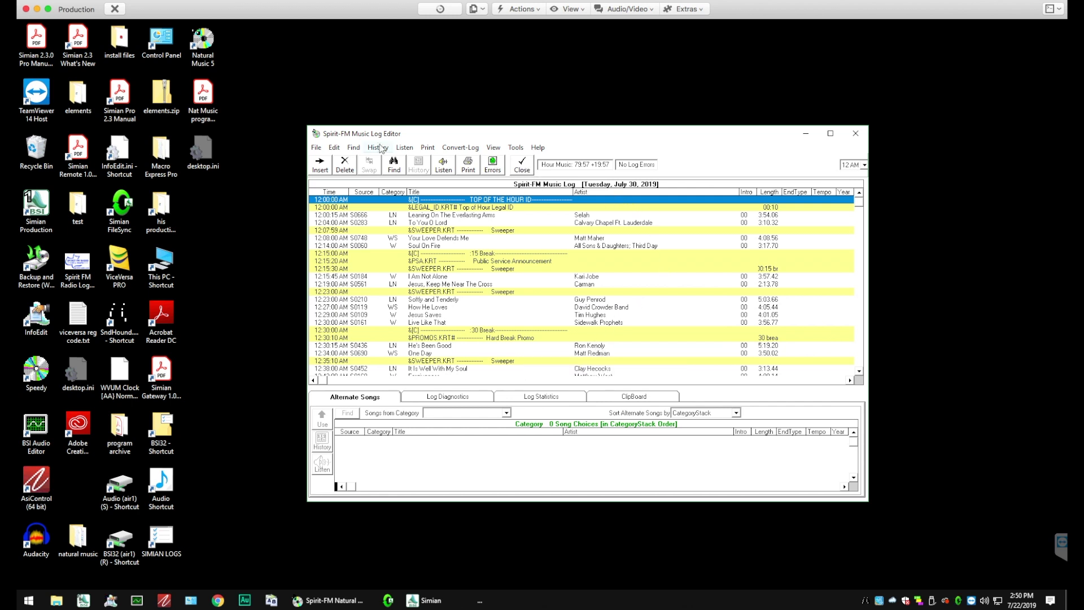
click(522, 164)
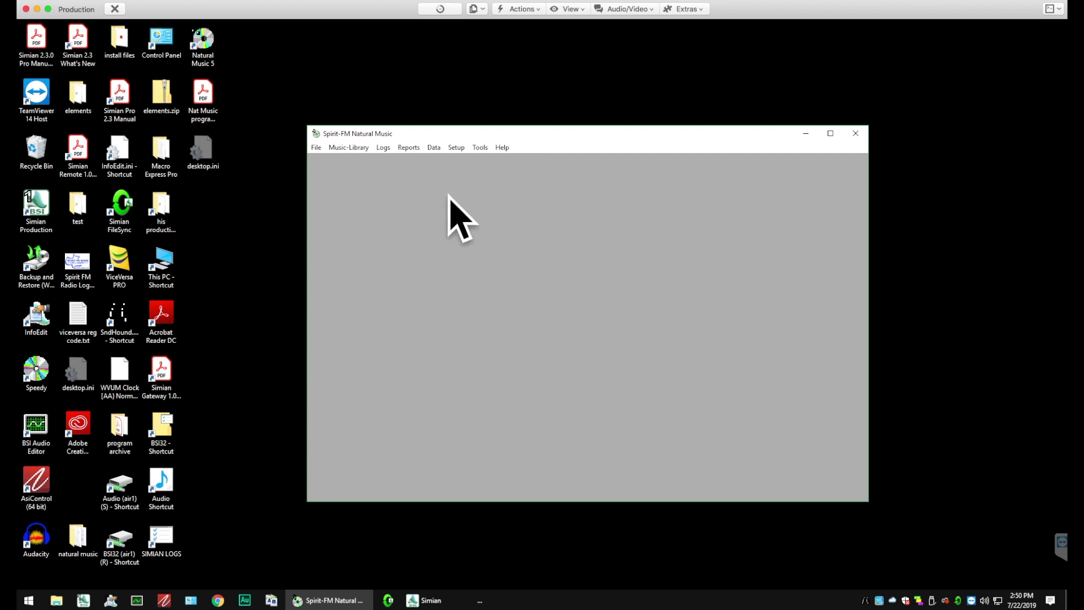
Bring Simian back to the front and start a new blank program log
click(423, 600)
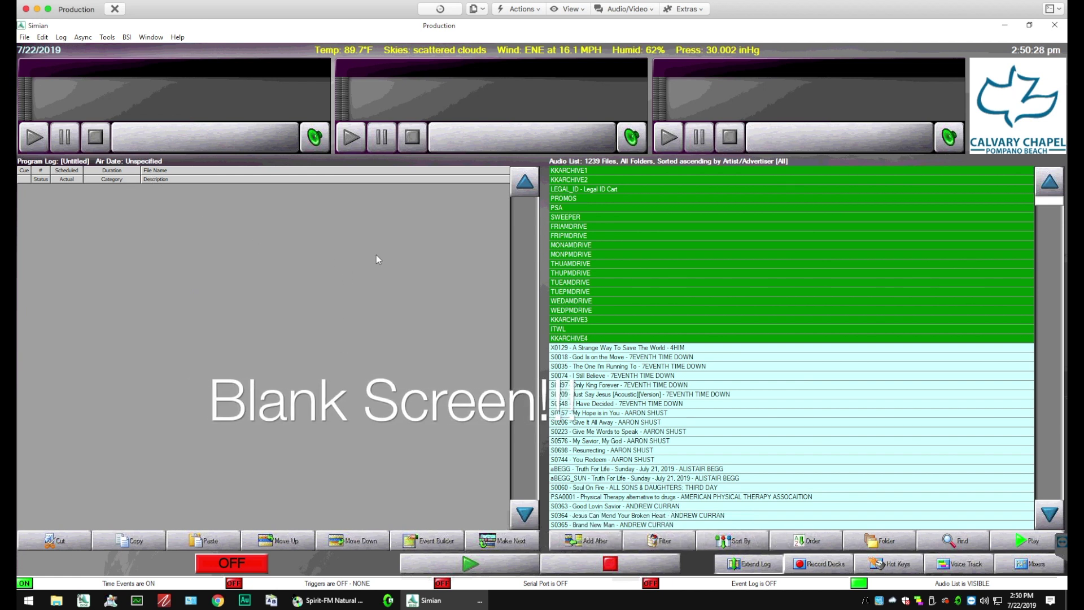
click(24, 36)
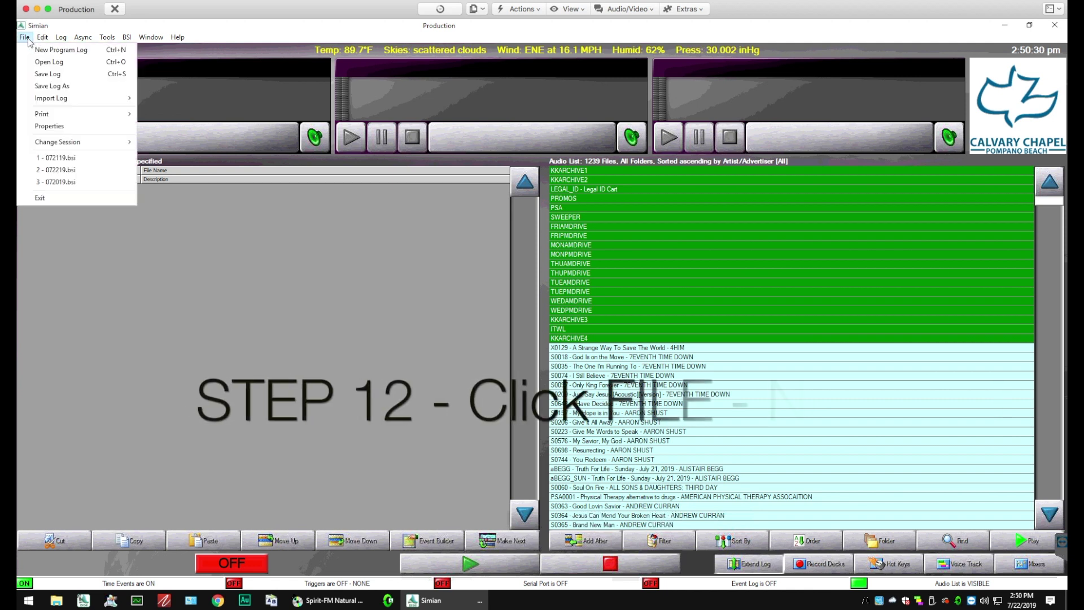
click(56, 49)
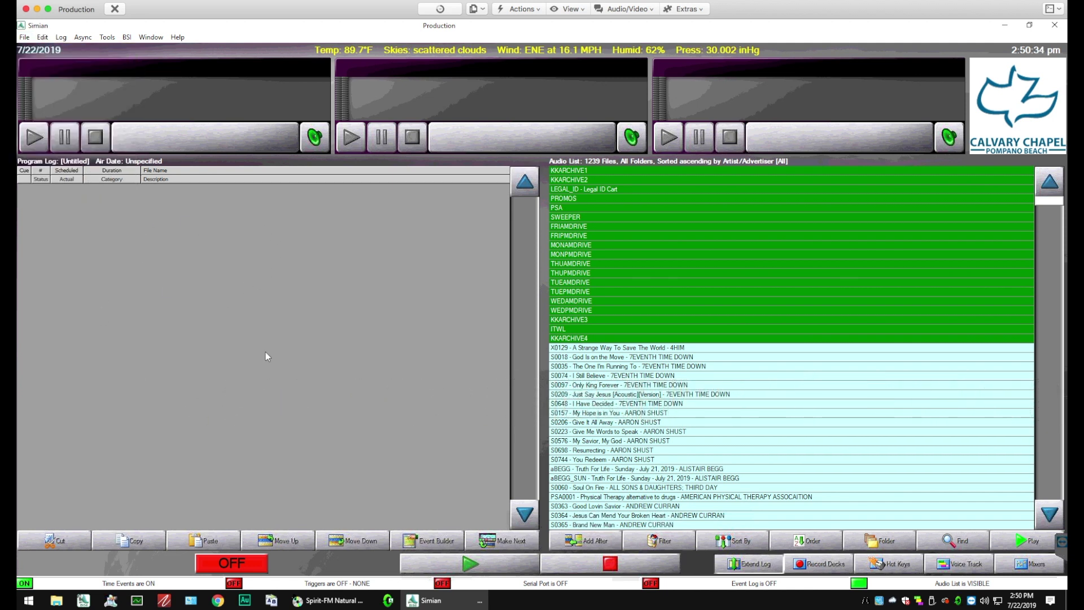
Open the Music Format log import, showing the C:\BSI32\import folder
click(24, 36)
mouse_move(60, 100)
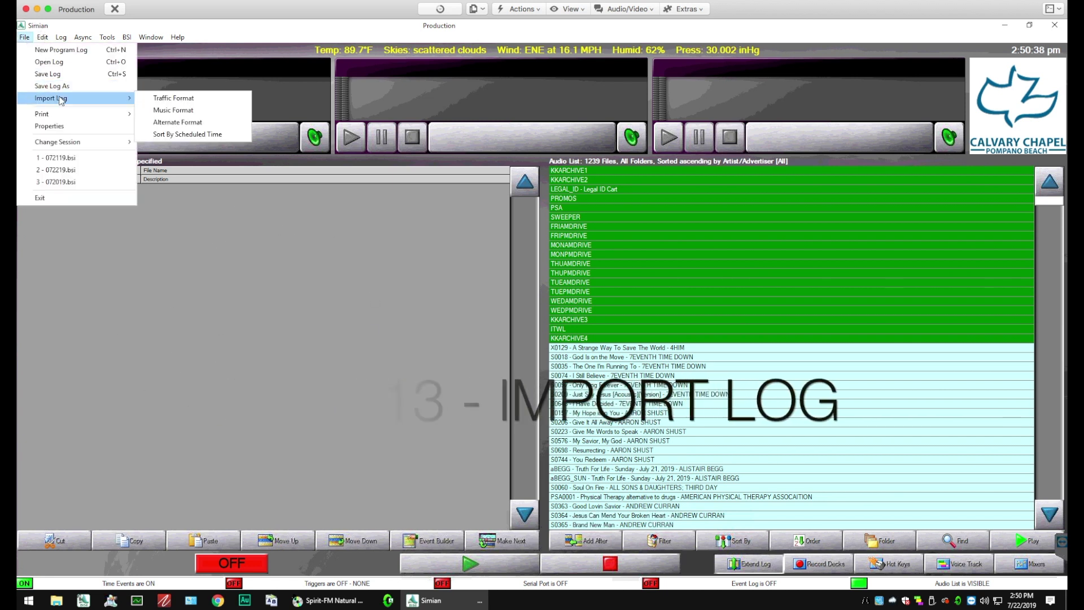
click(157, 110)
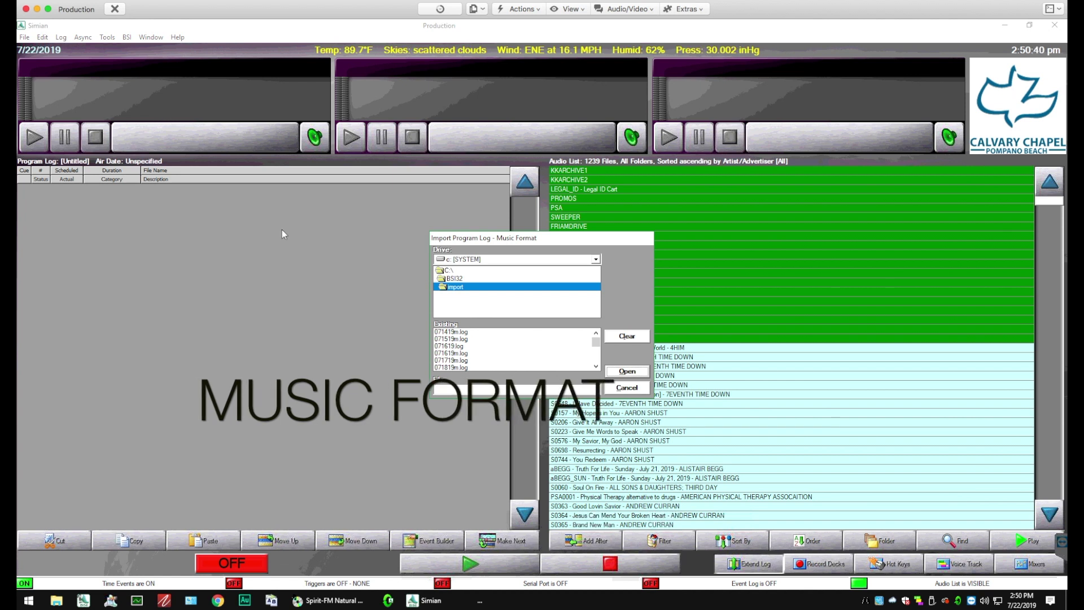
Import 073019m.log from the import folder, starting the program log with TOP OF THE HOUR ID
click(595, 367)
click(596, 367)
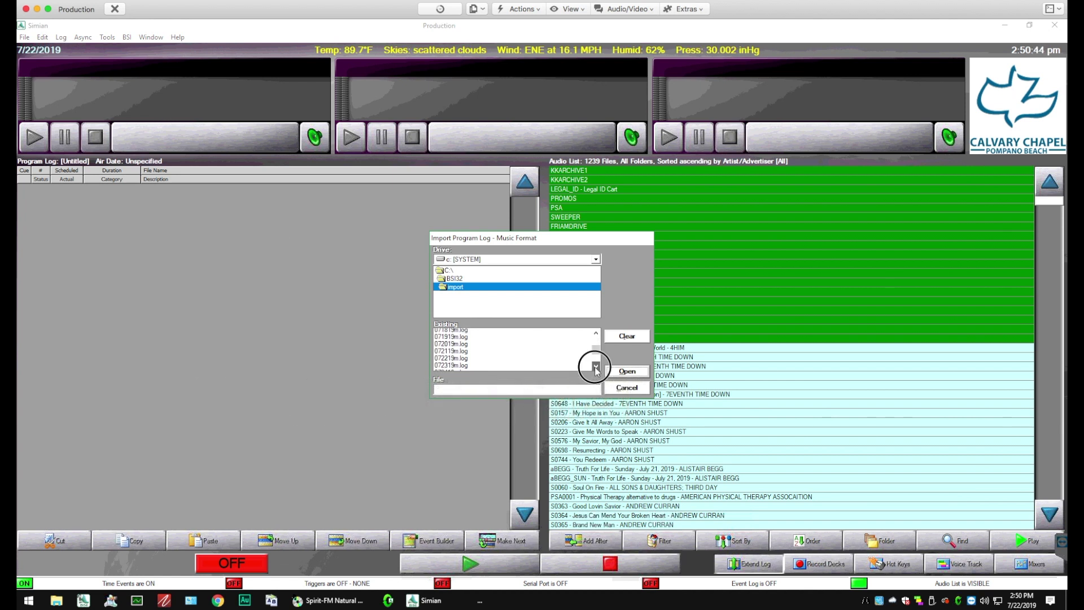
click(595, 366)
click(596, 367)
click(595, 366)
click(595, 366)
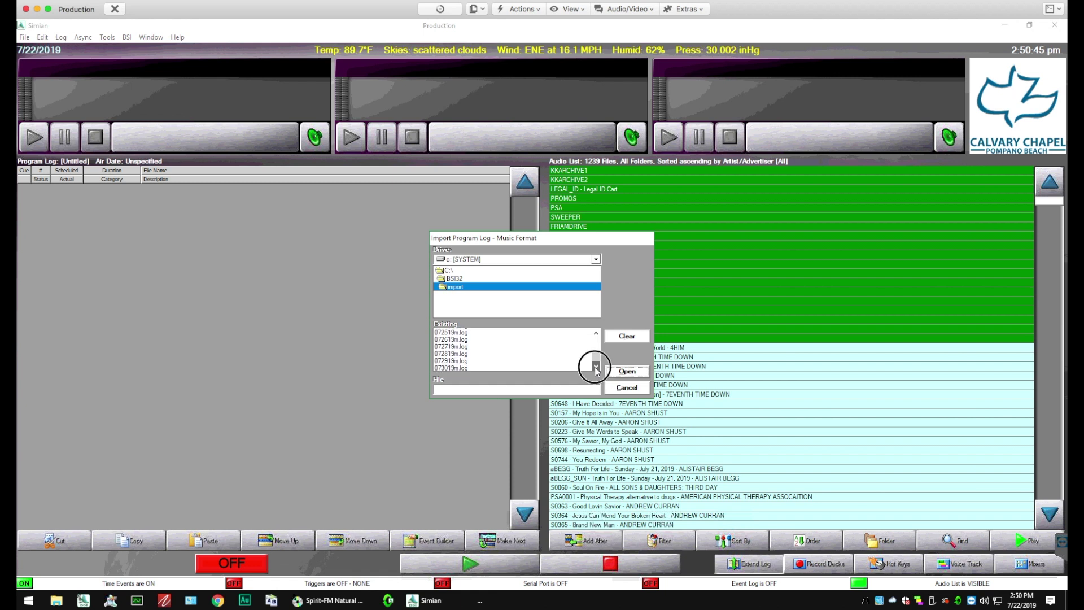
click(596, 366)
click(451, 368)
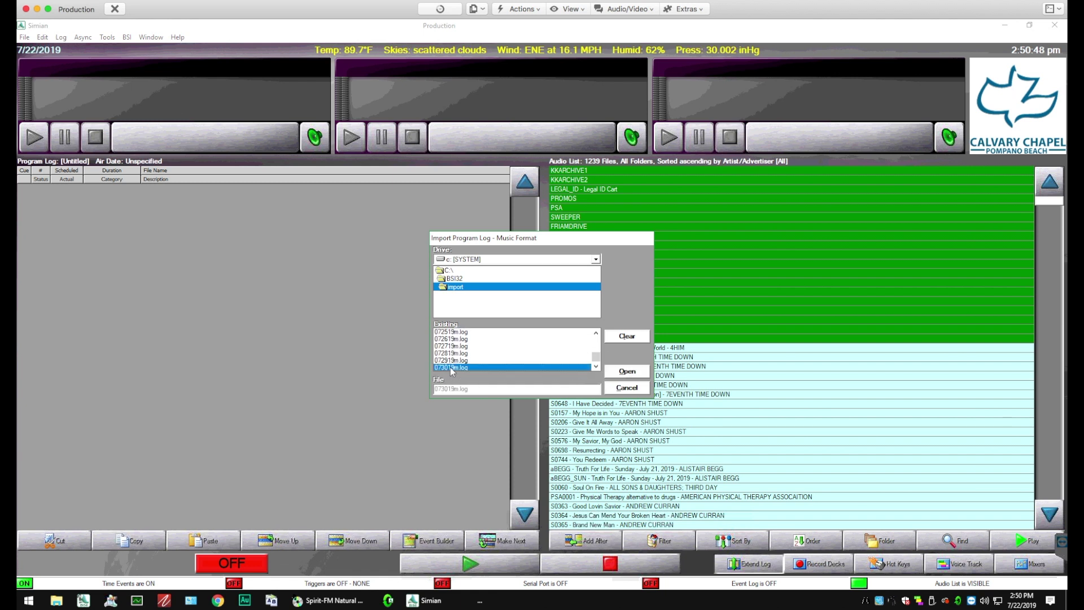
click(621, 371)
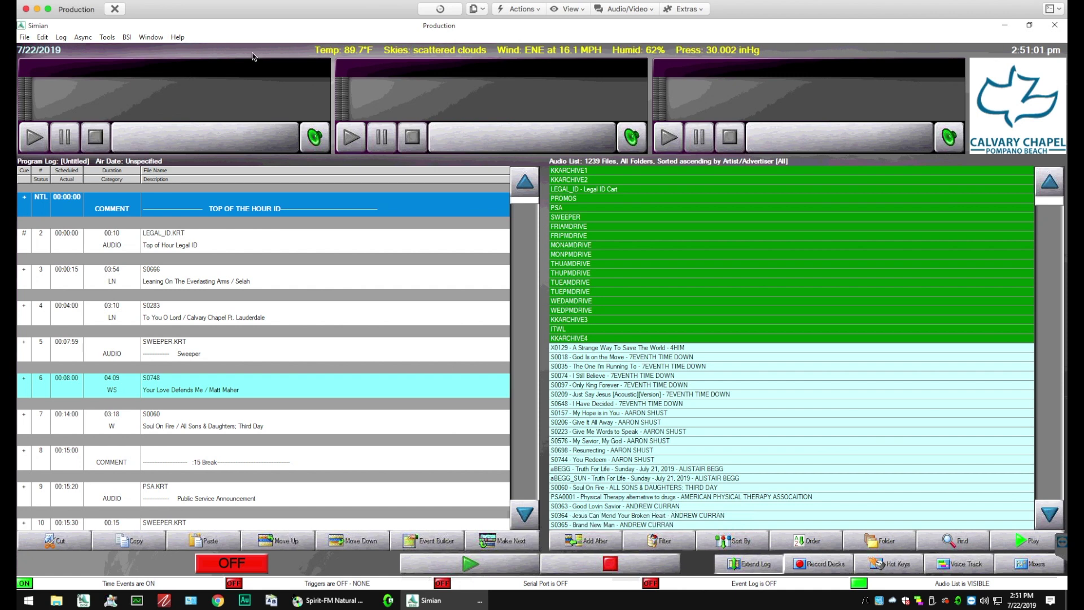
click(62, 37)
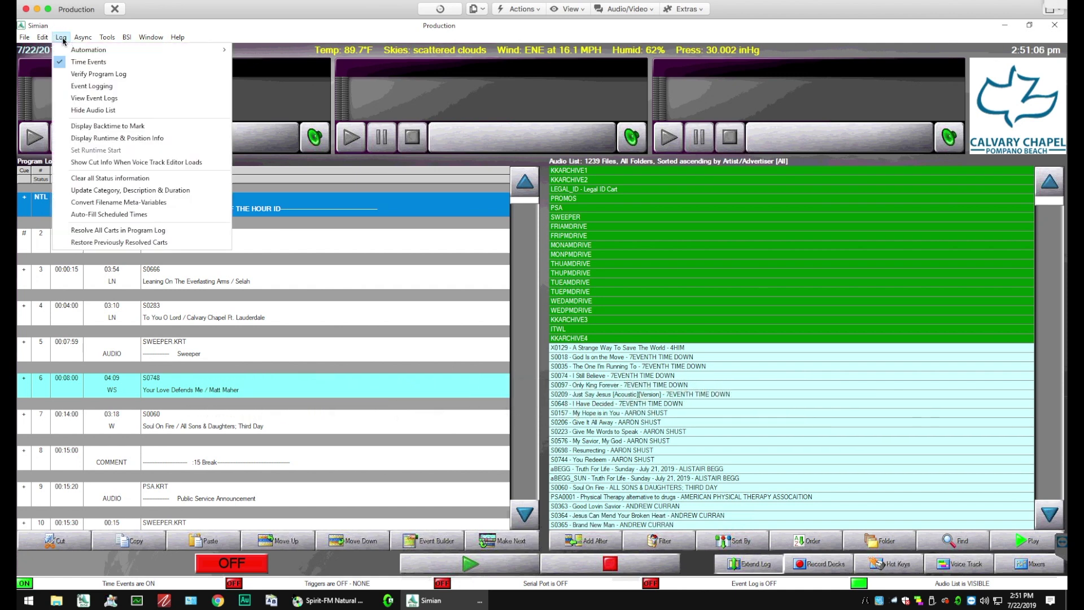
Verify the program log, confirming no errors across 621 events, and close the results
click(90, 74)
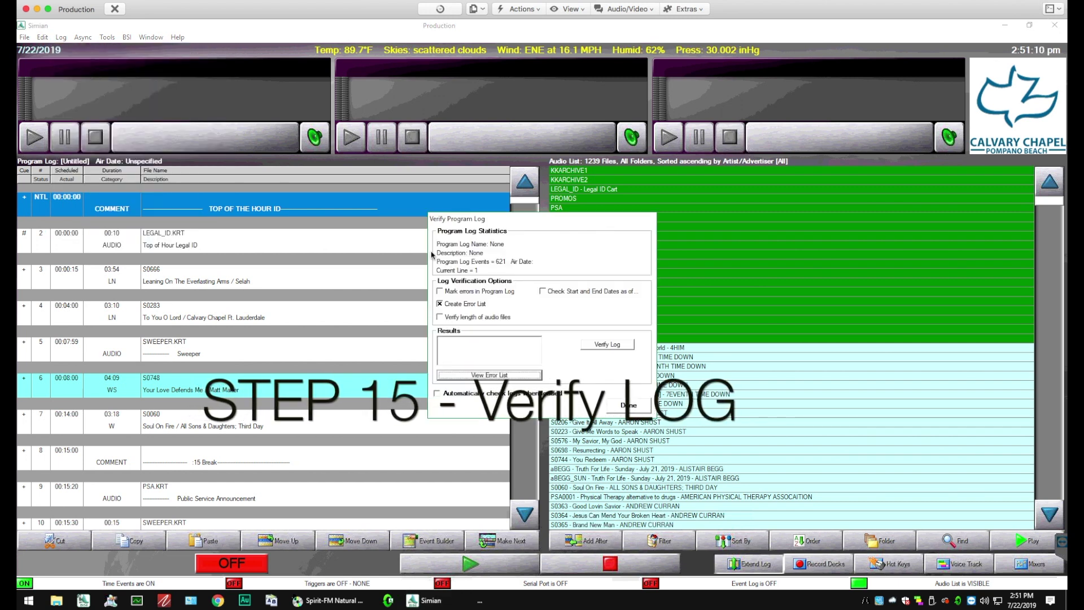
click(608, 344)
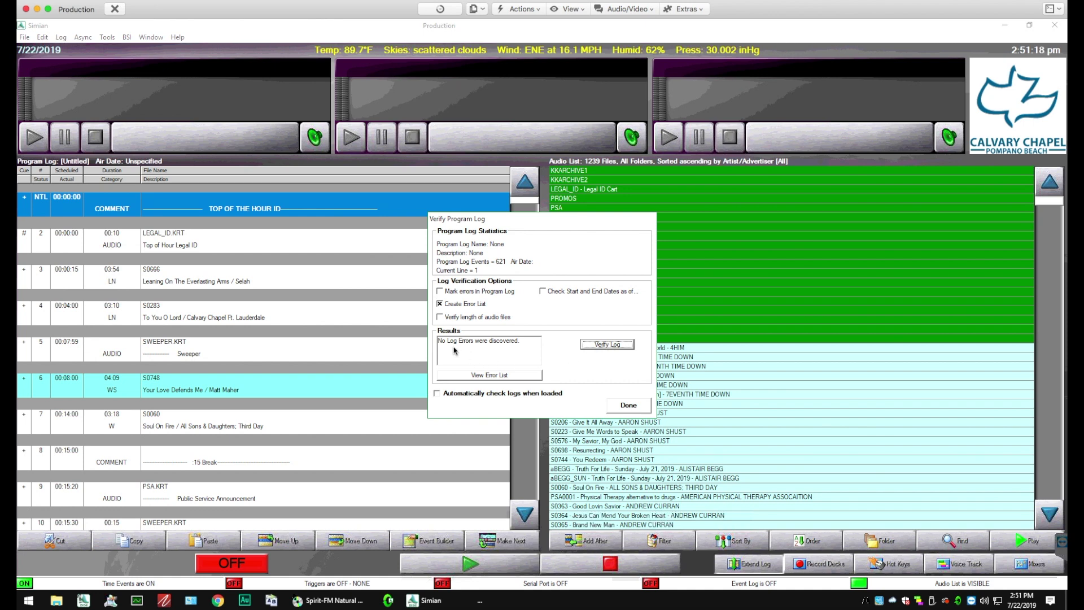
click(626, 405)
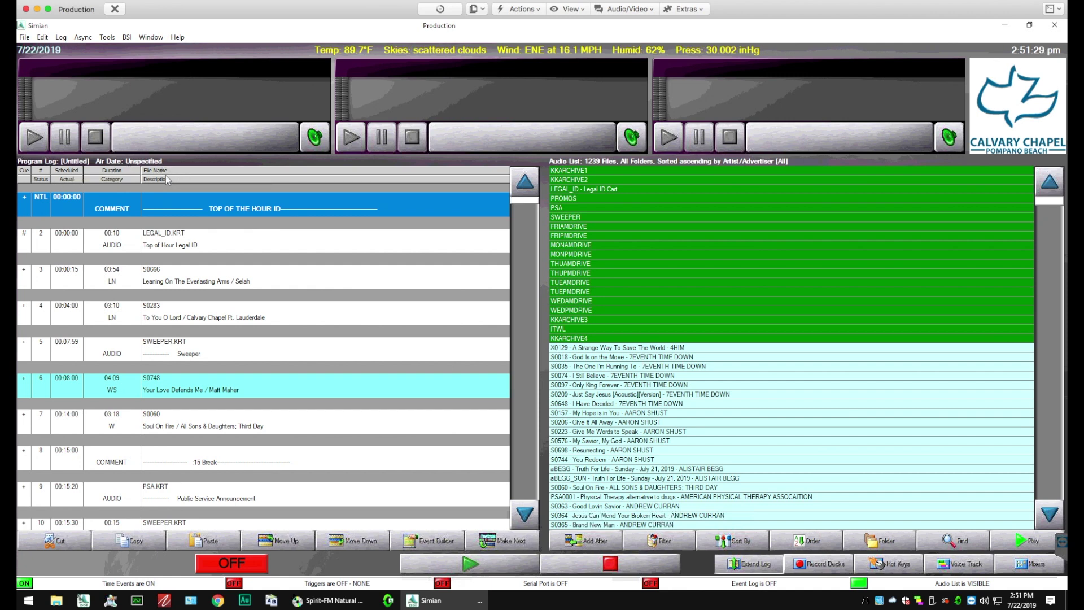
Save the log as 073019.bsi by editing the 072919.bsi name, so the header reads Program Log: 073019
click(24, 37)
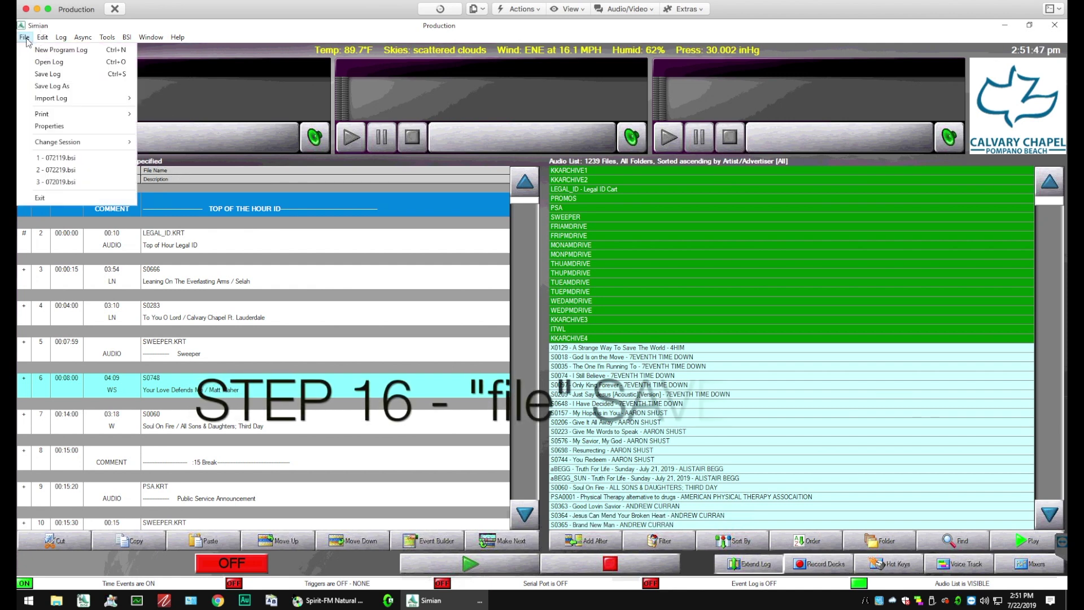
click(53, 74)
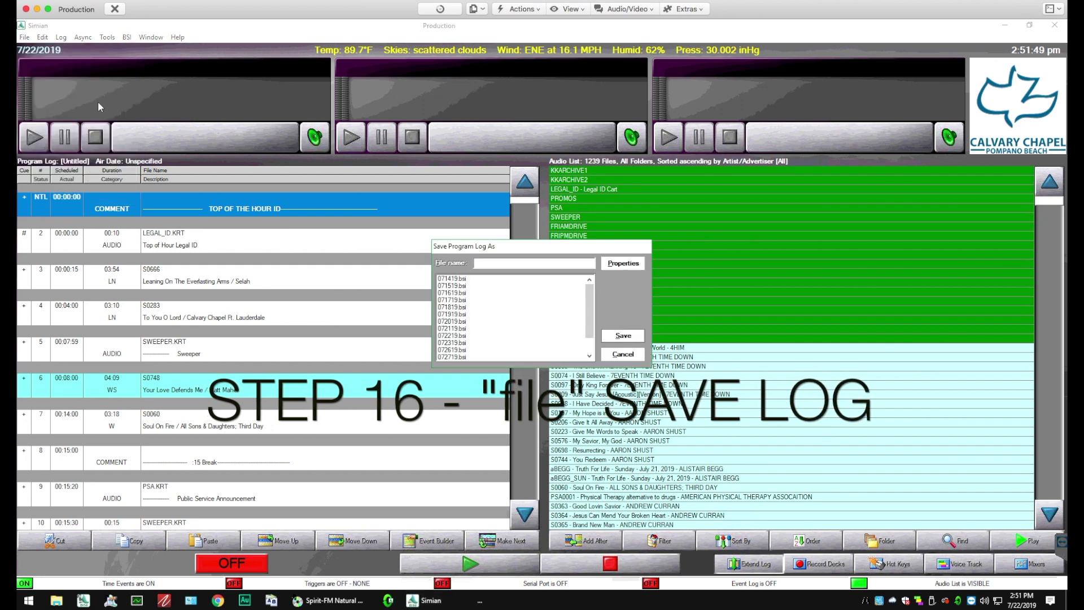
drag(589, 321, 590, 354)
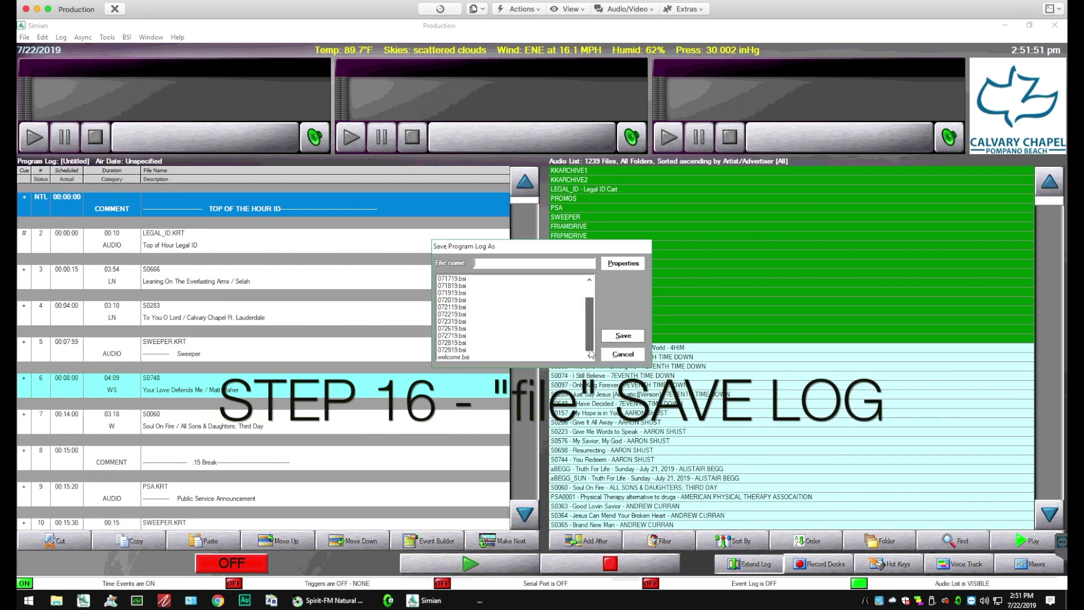
click(447, 350)
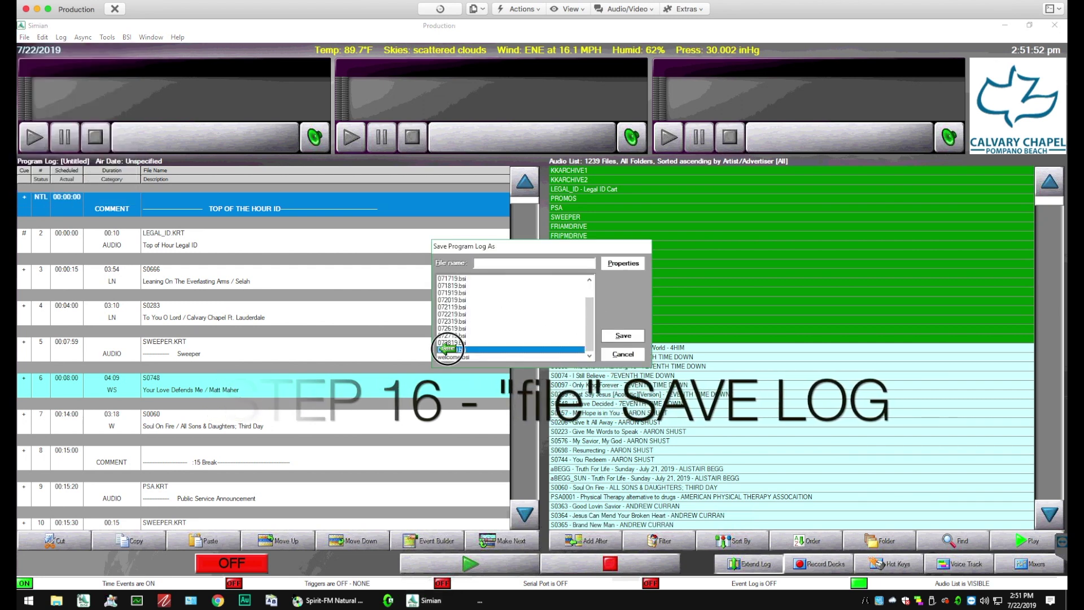
click(486, 263)
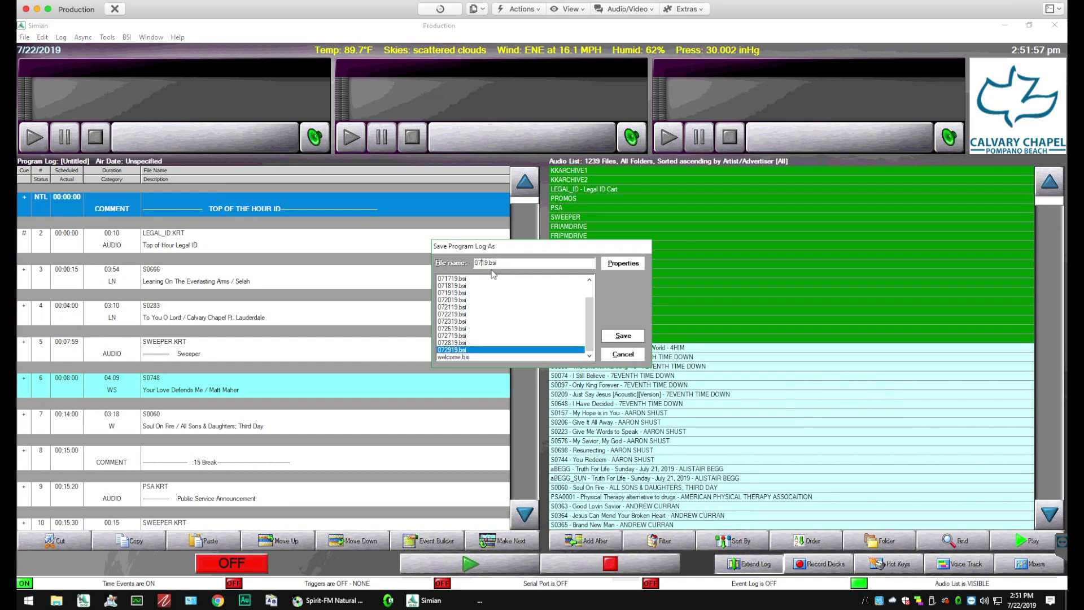
text(30)
click(623, 337)
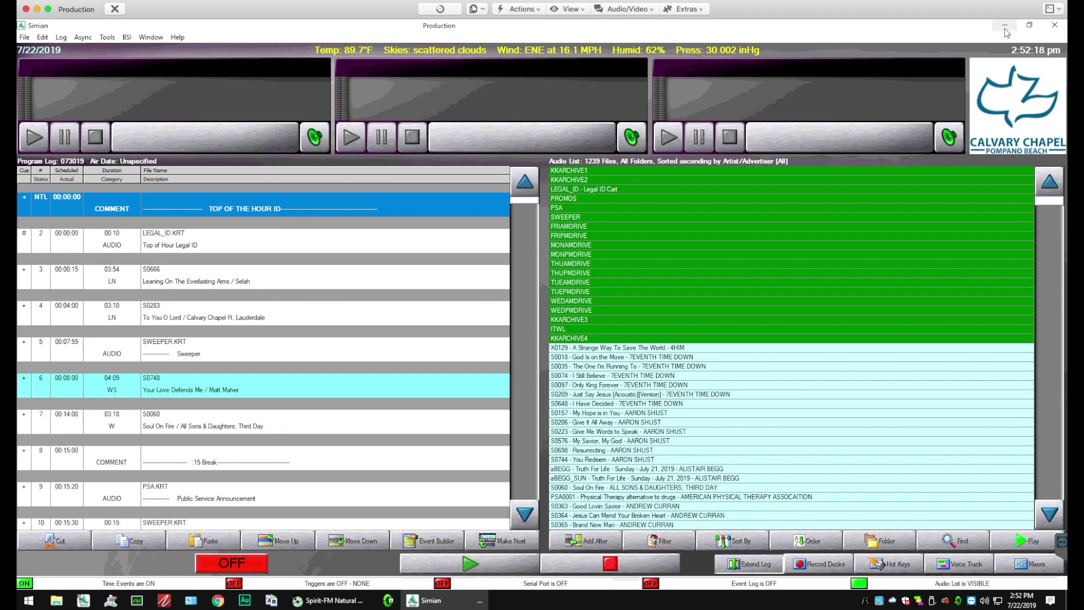
Create a Wednesday, July 31, 2019 music log of BSI Simian type in Natural Music
click(1004, 27)
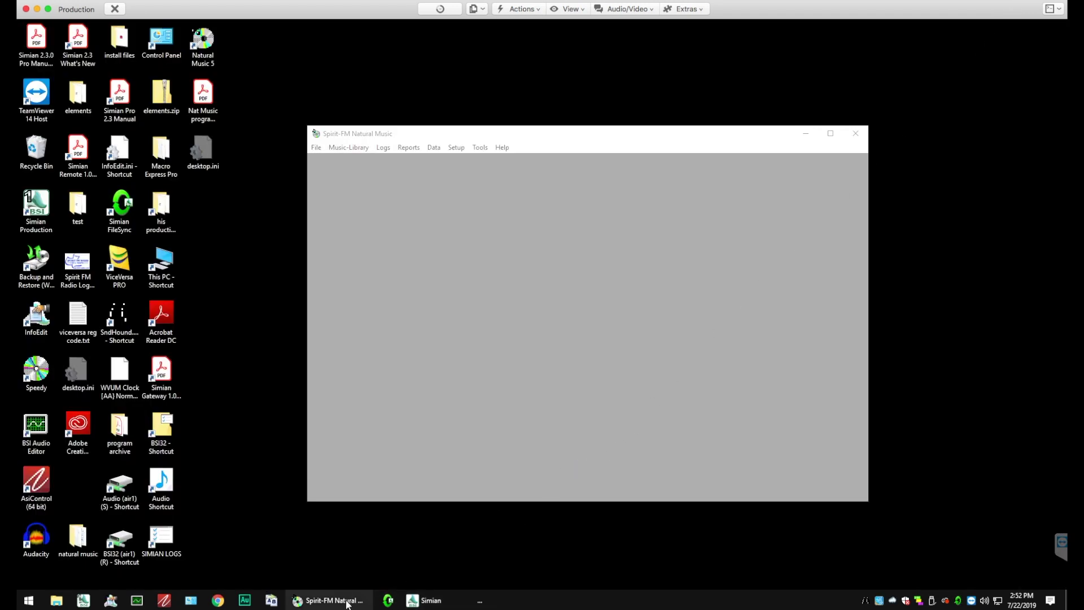
click(382, 148)
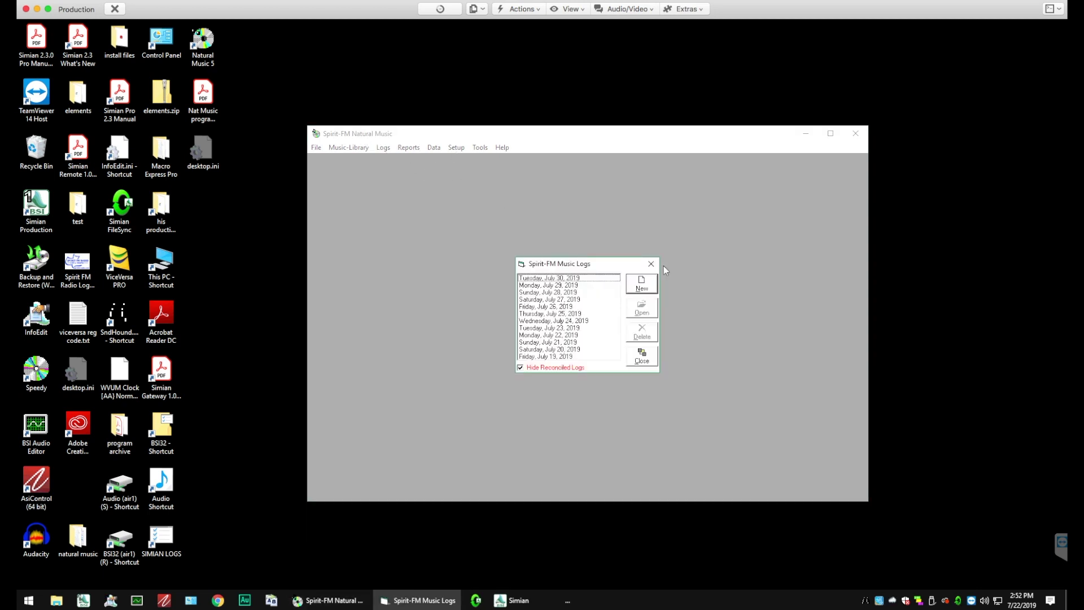
click(649, 285)
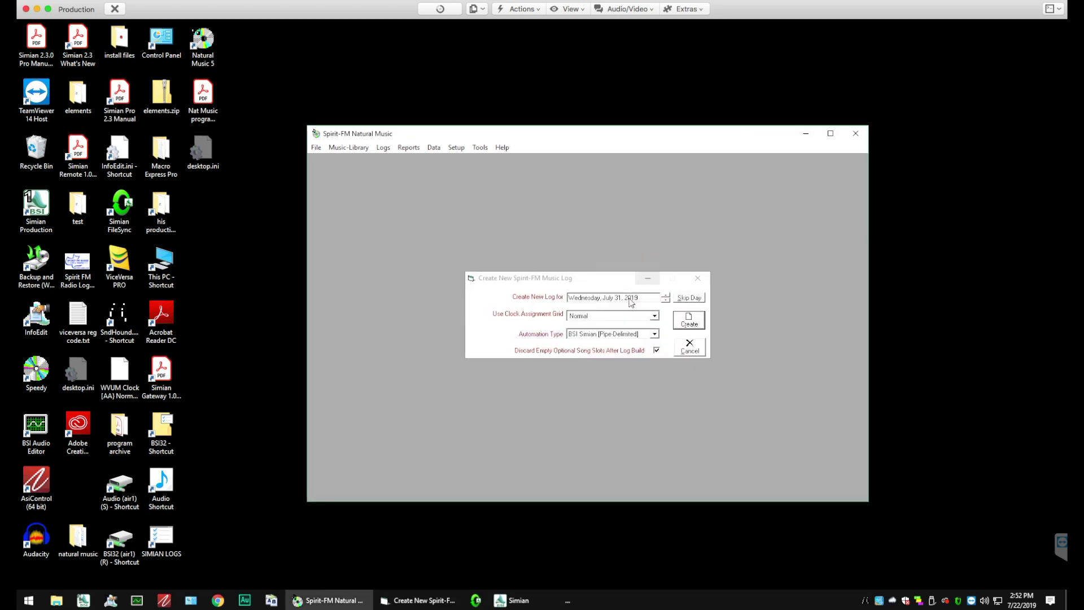
click(696, 326)
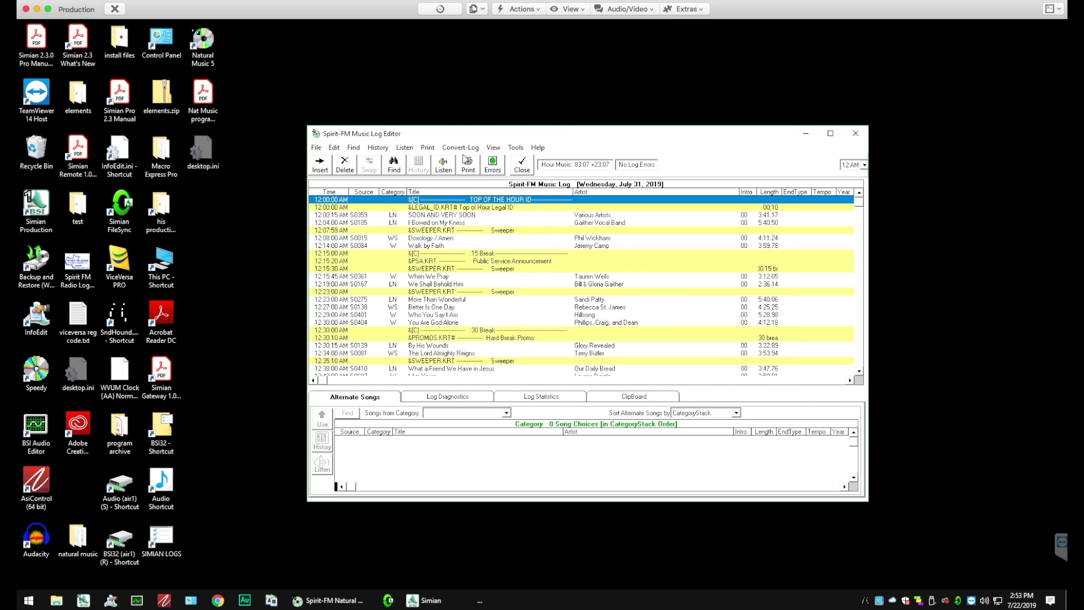
Convert the July 31 log to C:\BSI32\import\073119m.log and close the Music Log Editor
click(460, 150)
click(462, 161)
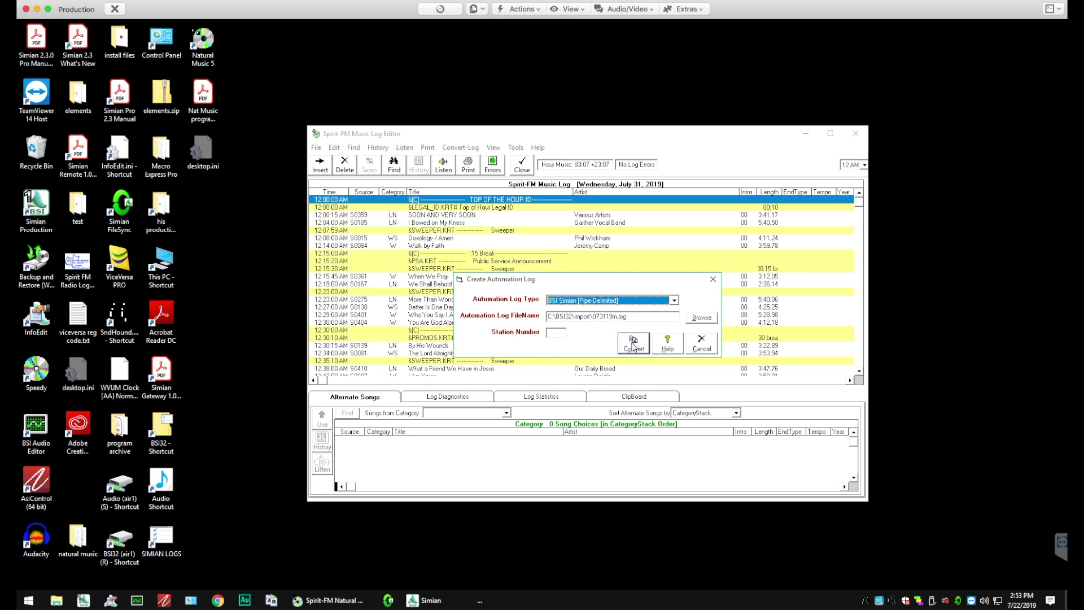
click(633, 345)
click(623, 348)
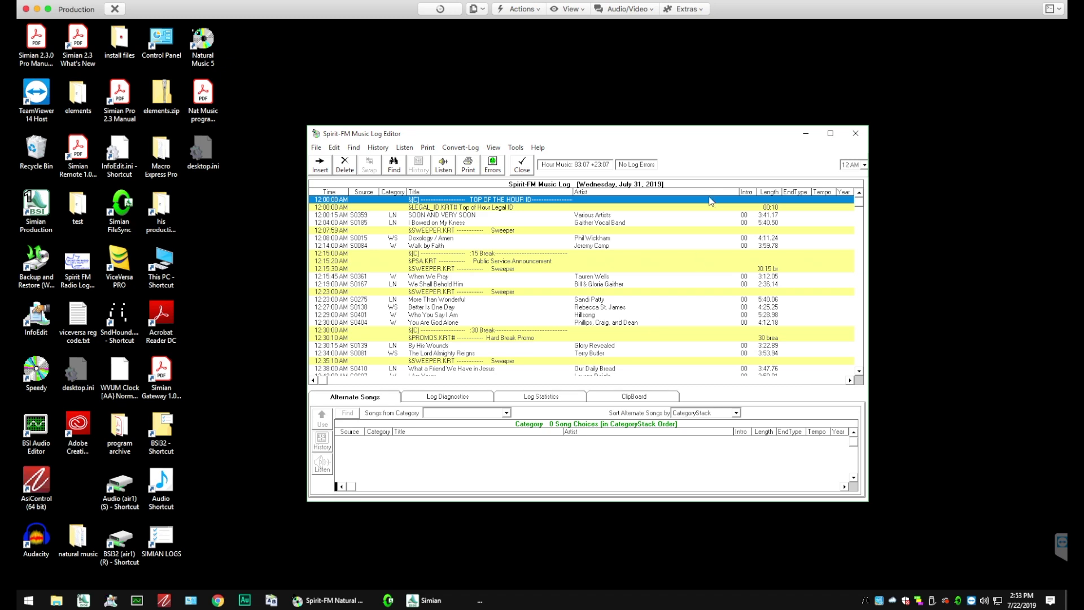
click(526, 169)
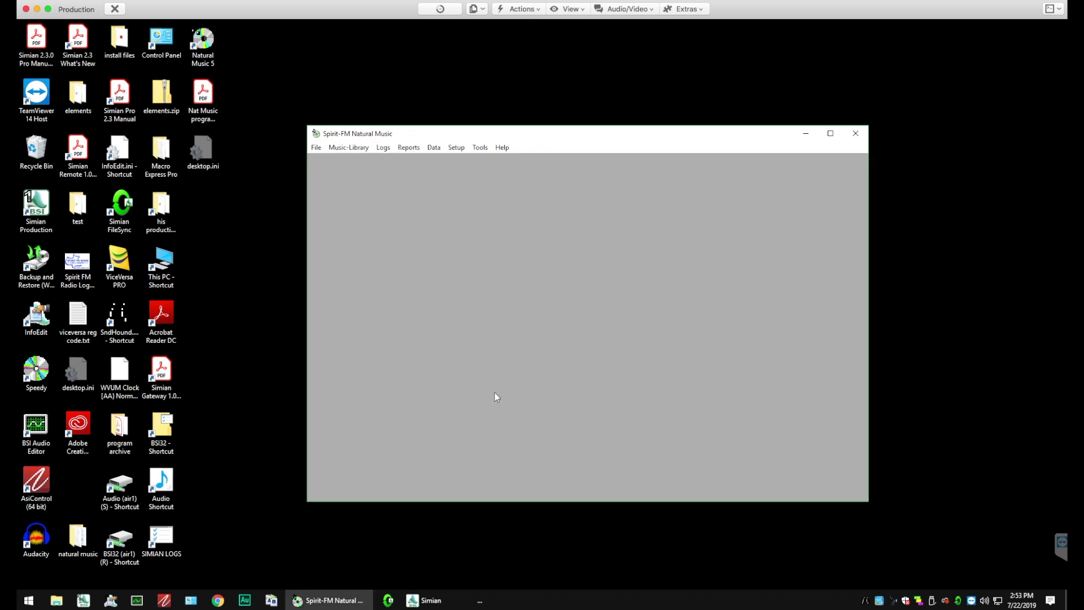
Switch back to Simian and start a blank untitled program log for the July 31 import
click(452, 597)
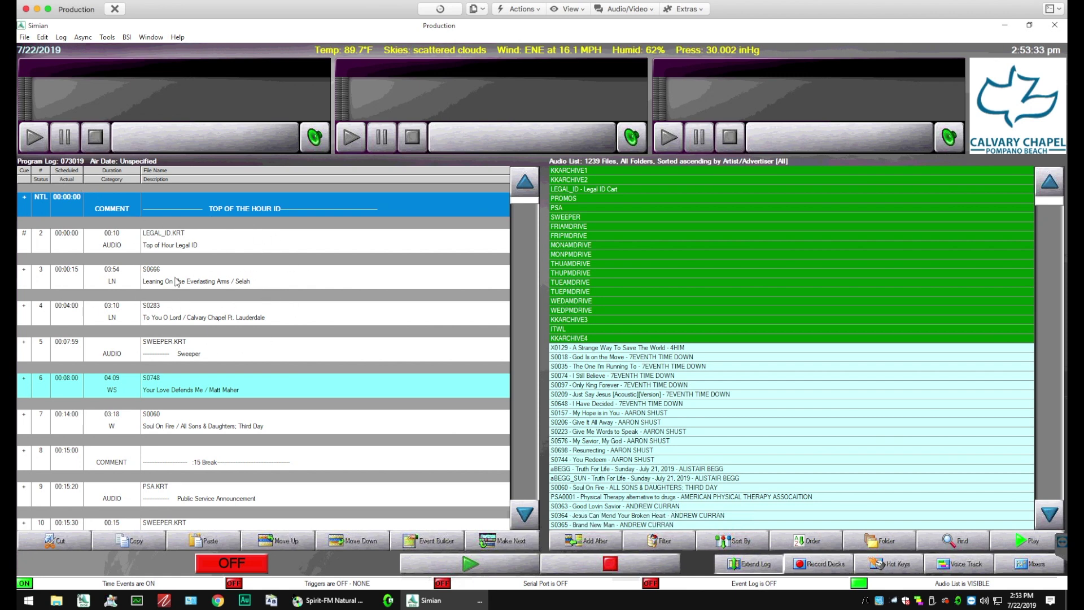
click(25, 38)
click(39, 52)
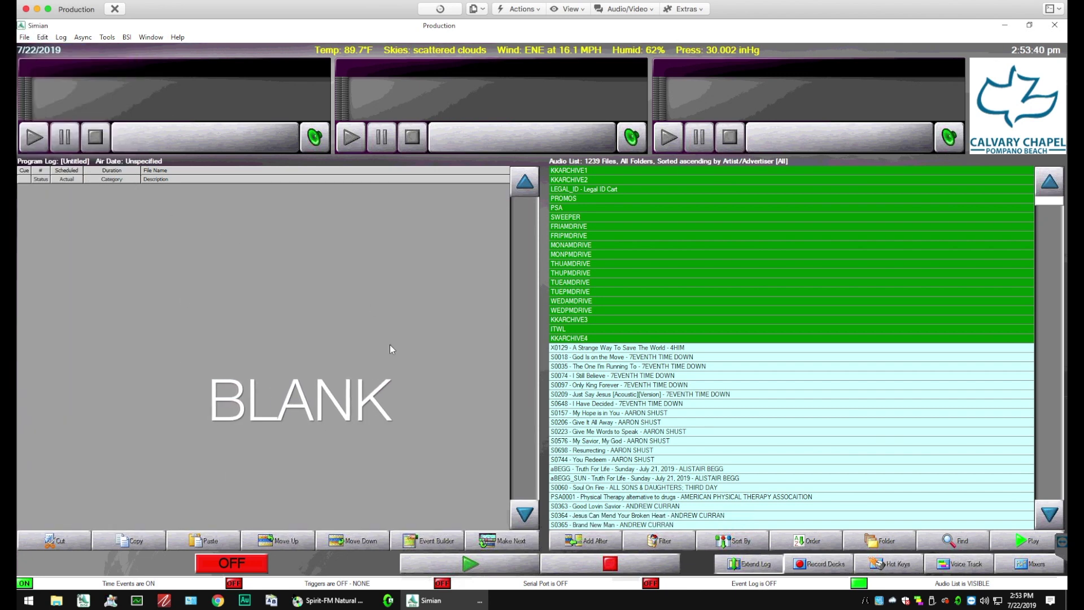
click(24, 37)
Import the music-format log 073119m.log from the import folder into the untitled program log
mouse_move(58, 100)
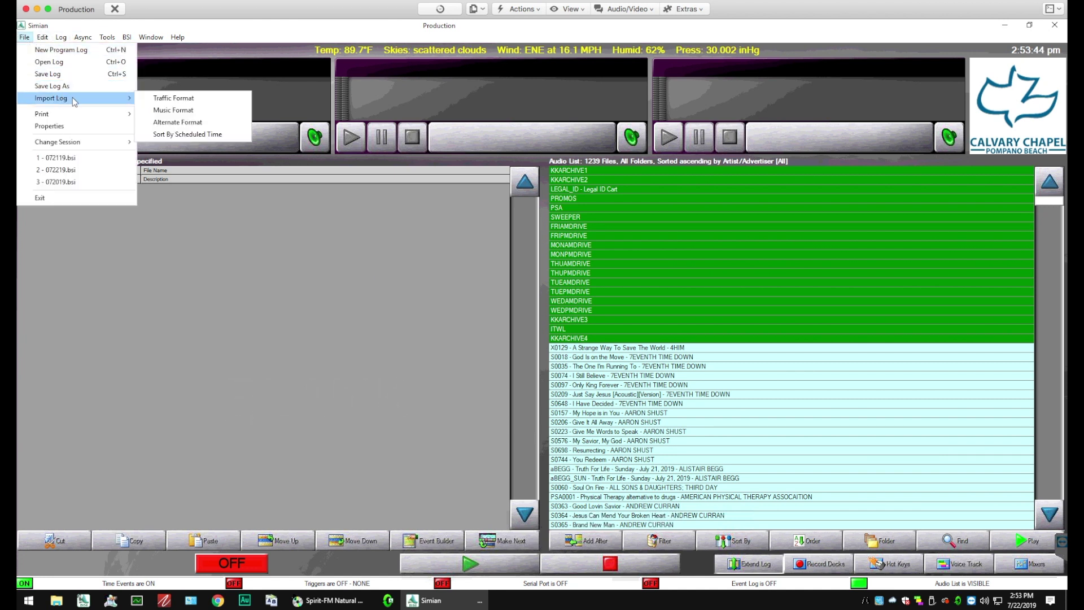
click(159, 109)
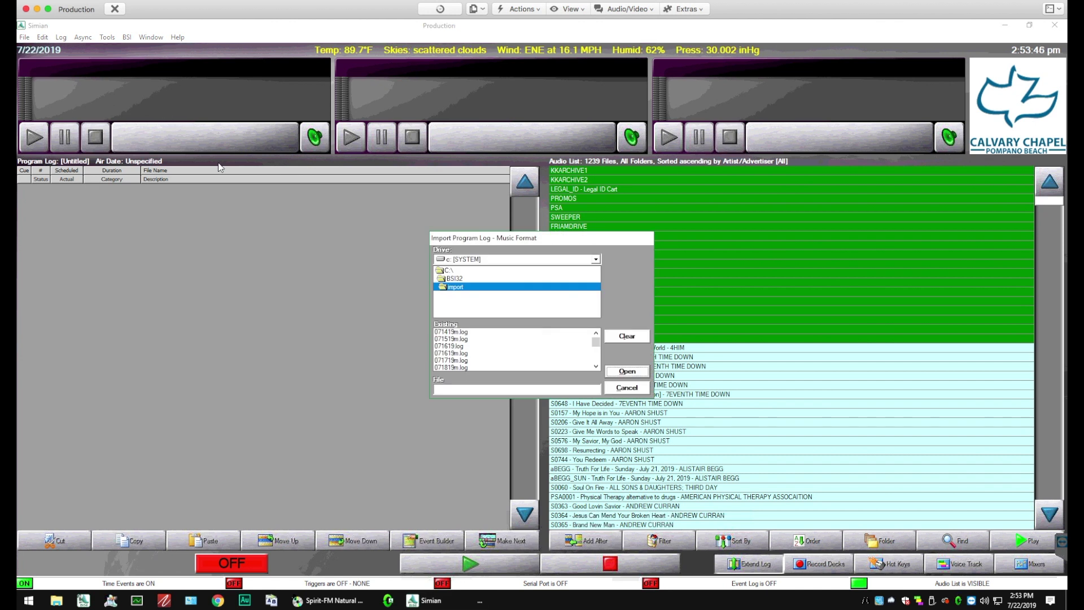
click(597, 354)
click(452, 367)
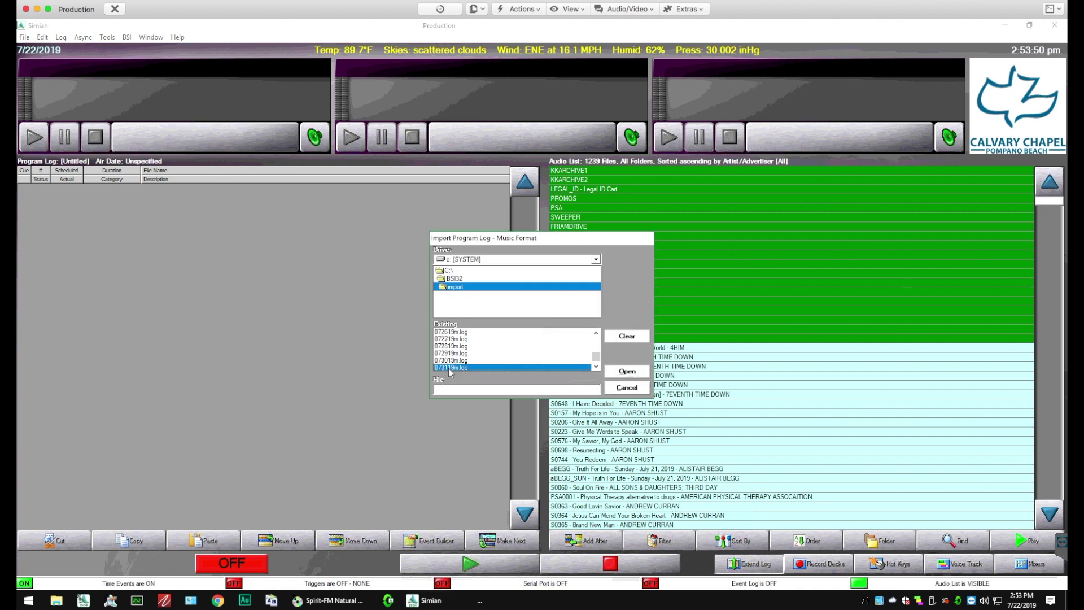
click(624, 372)
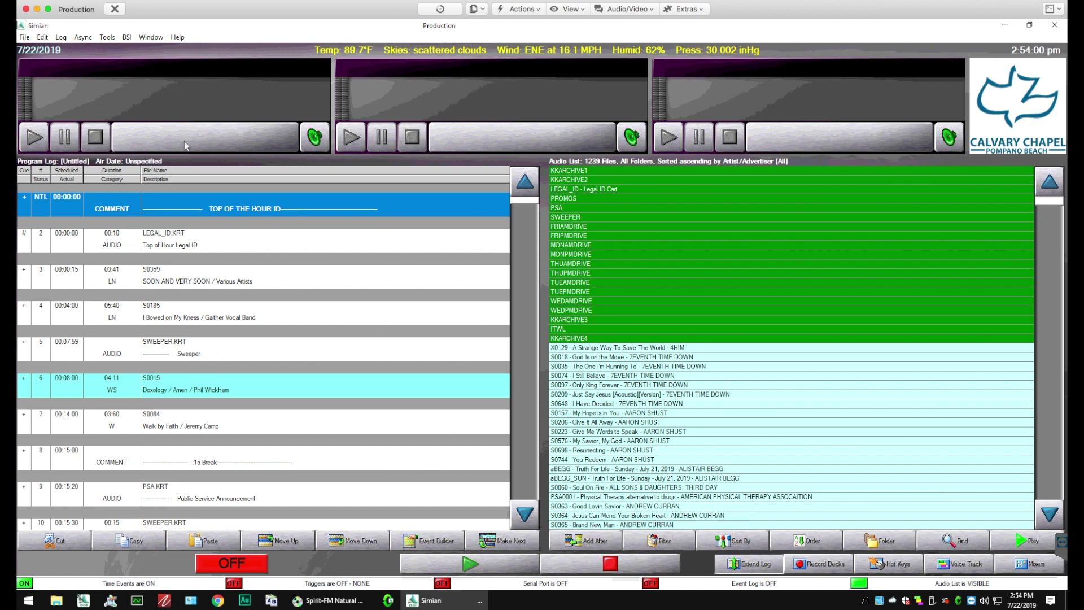
click(61, 37)
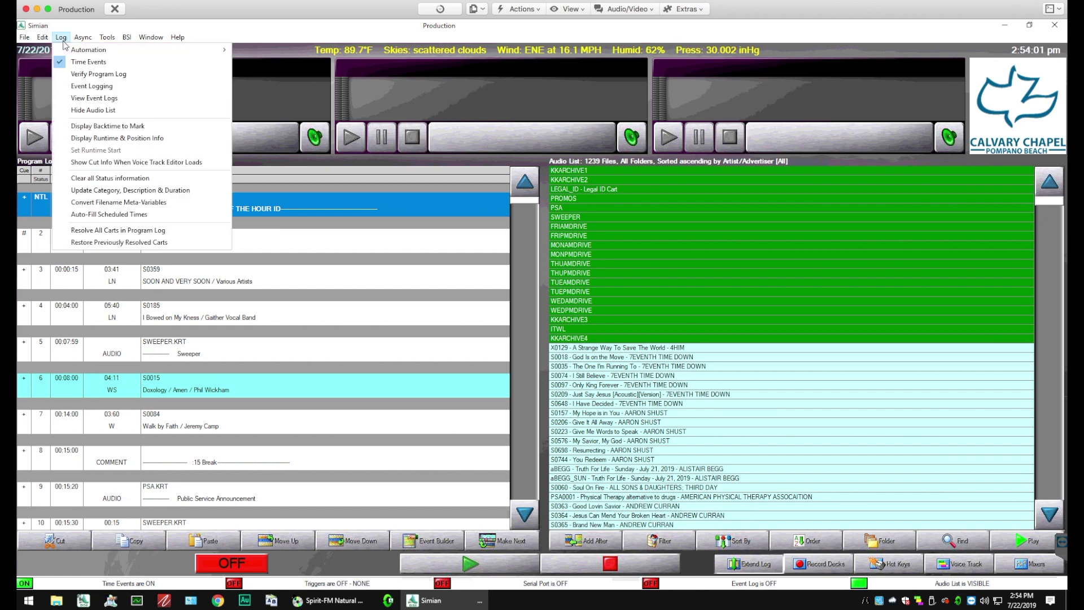
Verify the 621 imported July 31 events, confirming 'No Log Errors were discovered'
click(99, 75)
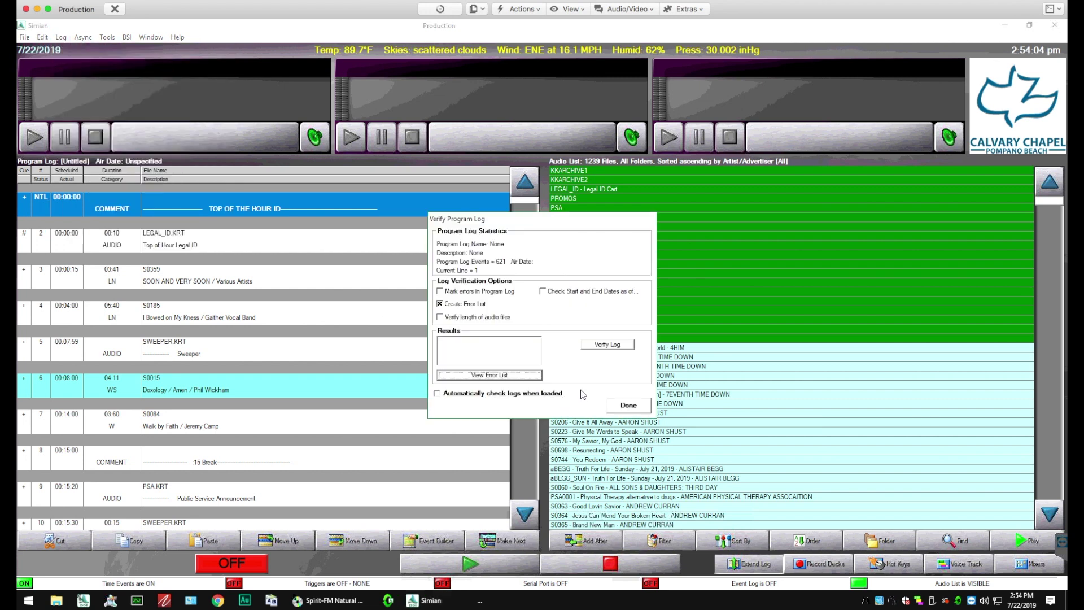
click(610, 345)
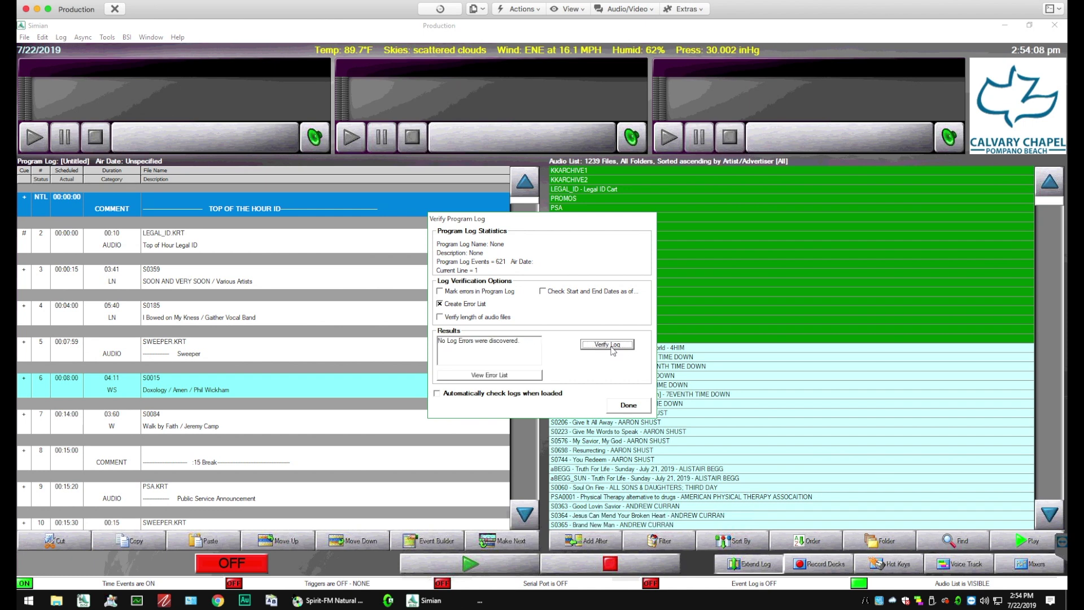
click(628, 404)
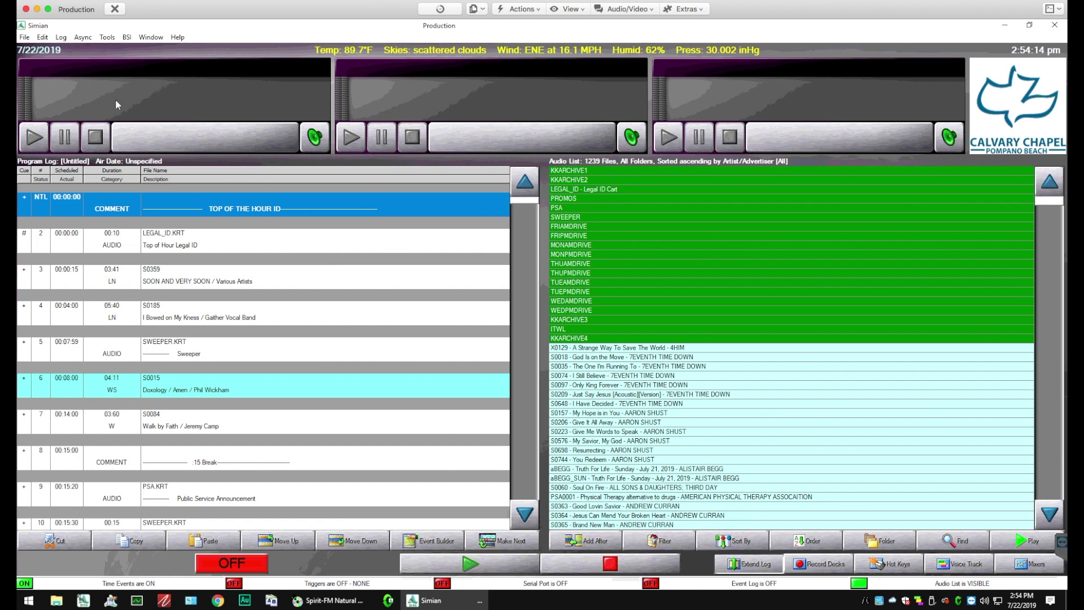
Save the verified log as 073119.bsi, adapting the existing name 073019.bsi
click(25, 38)
click(40, 77)
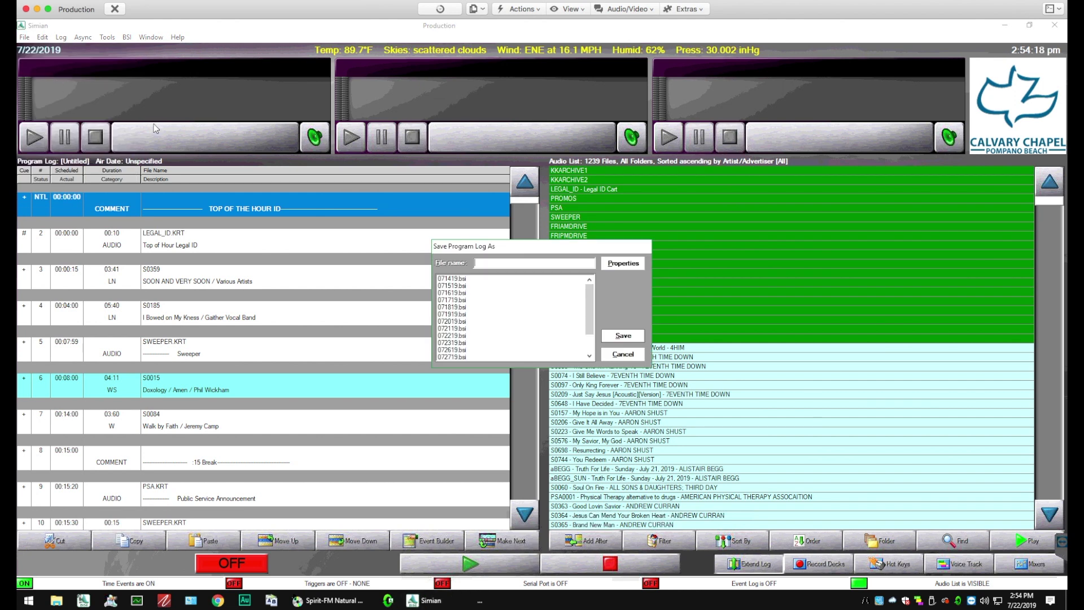
drag(587, 314, 587, 333)
click(460, 349)
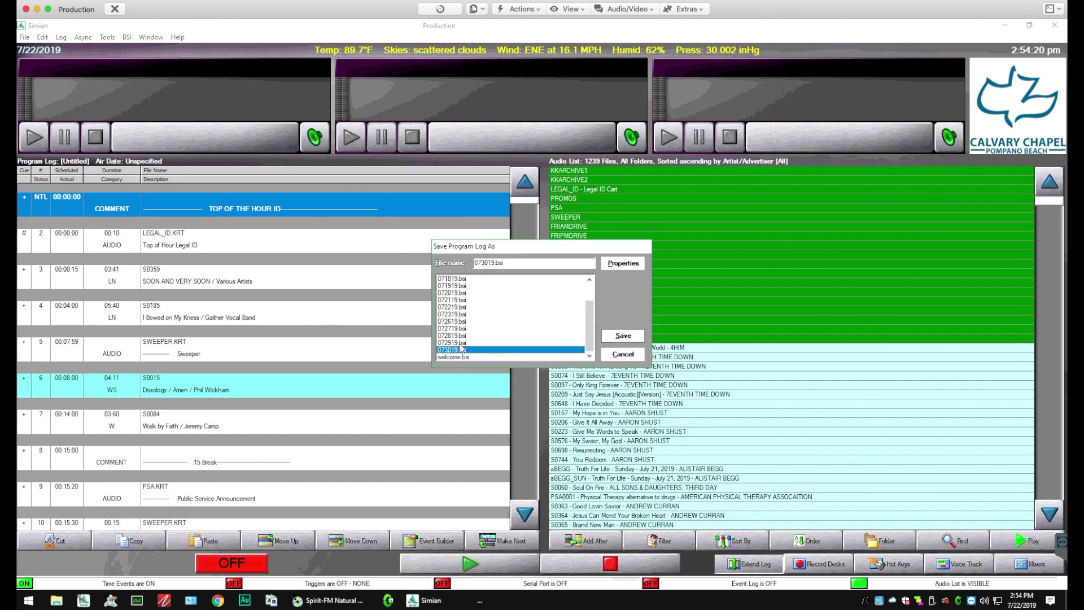
click(486, 263)
key(BackSpace)
text(1)
click(624, 338)
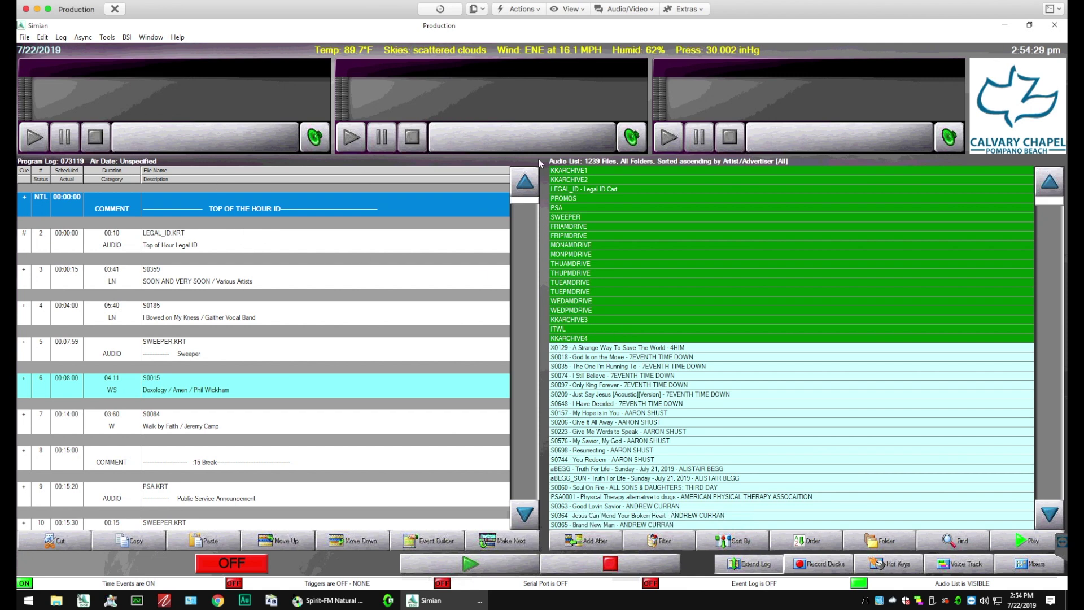
Minimize Simian, confirm 073119.bsi is listed in R:\Logs, then close that folder
click(1004, 26)
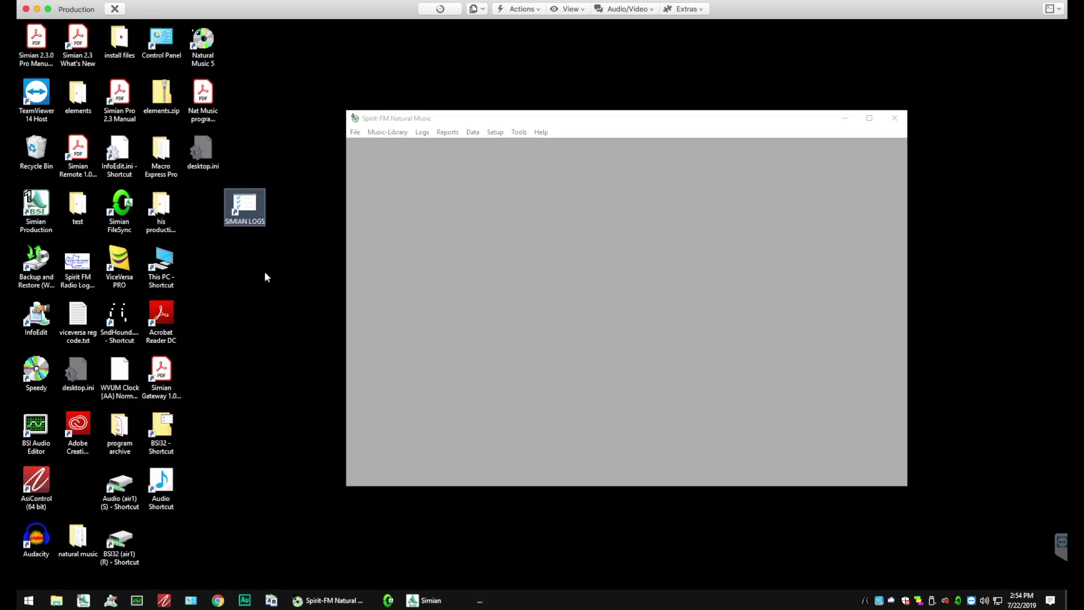
double_click(252, 208)
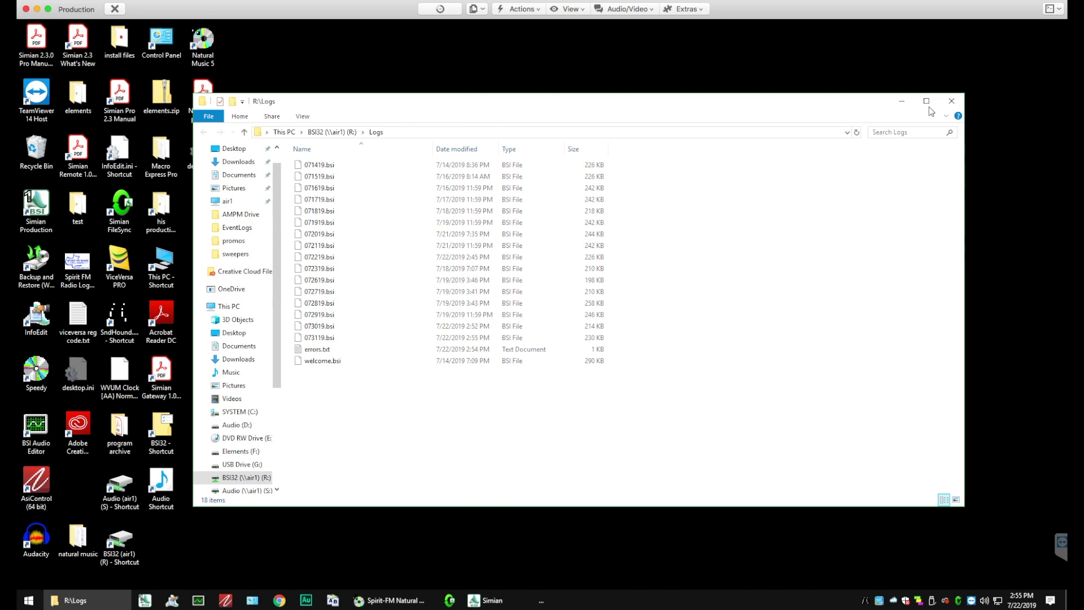
click(951, 101)
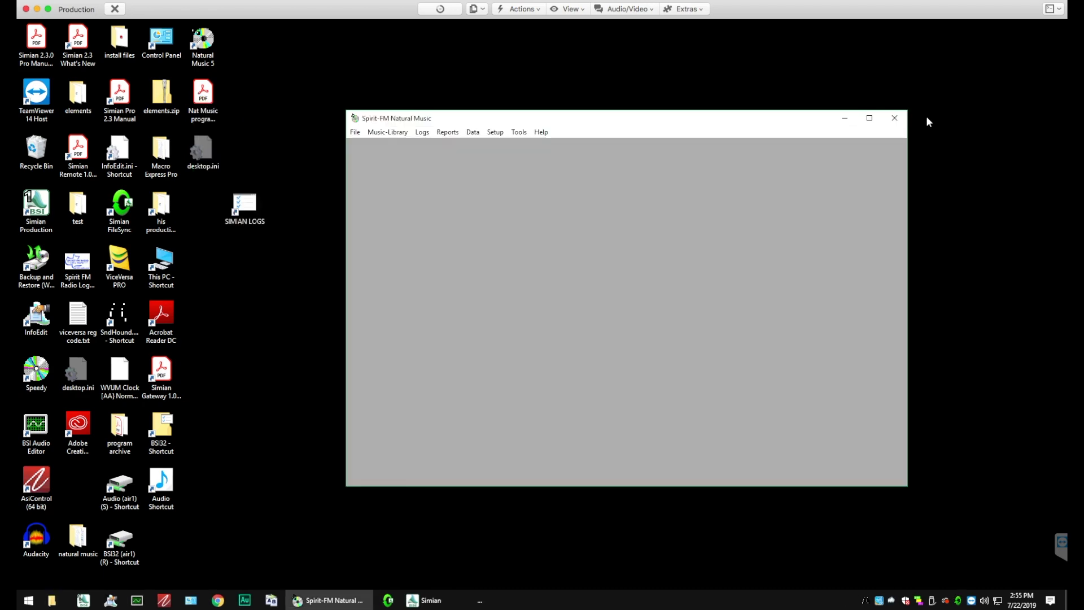
Start a blank program log in Simian, then reopen 073119.bsi to confirm it loads
click(458, 603)
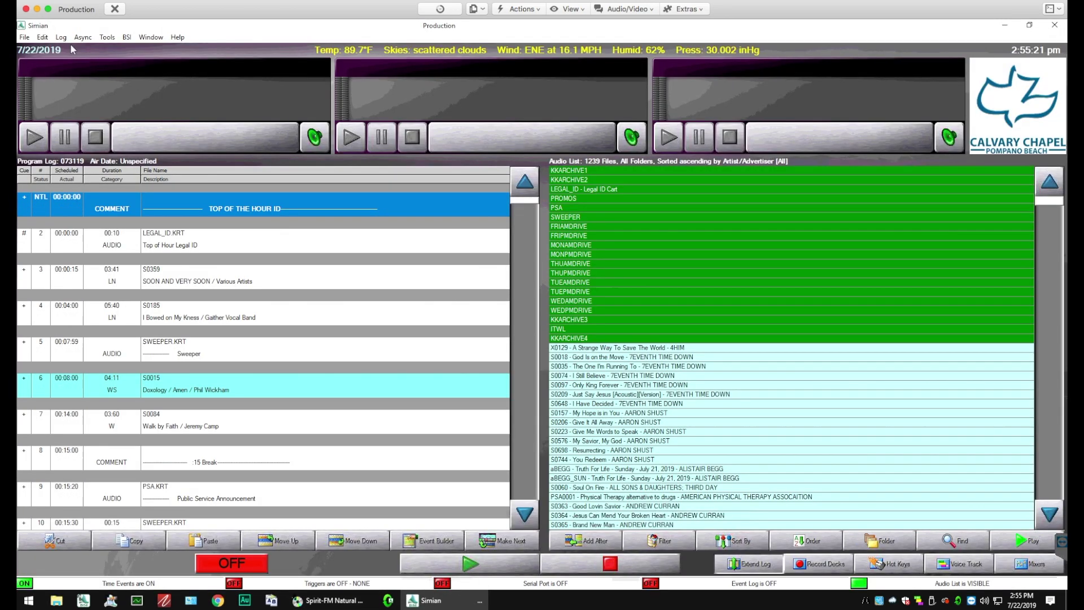
click(29, 39)
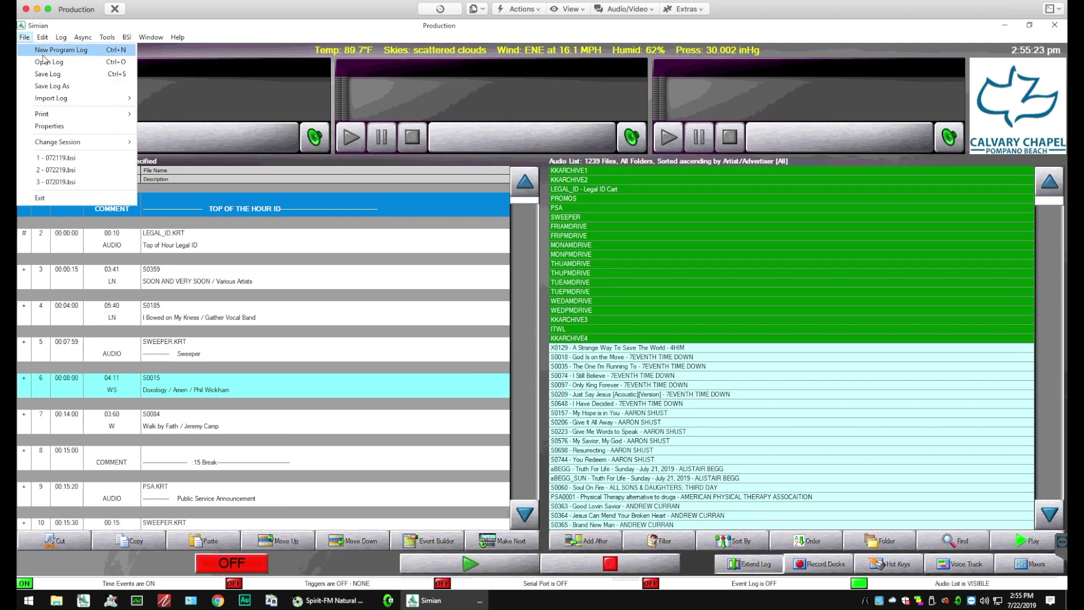
click(56, 51)
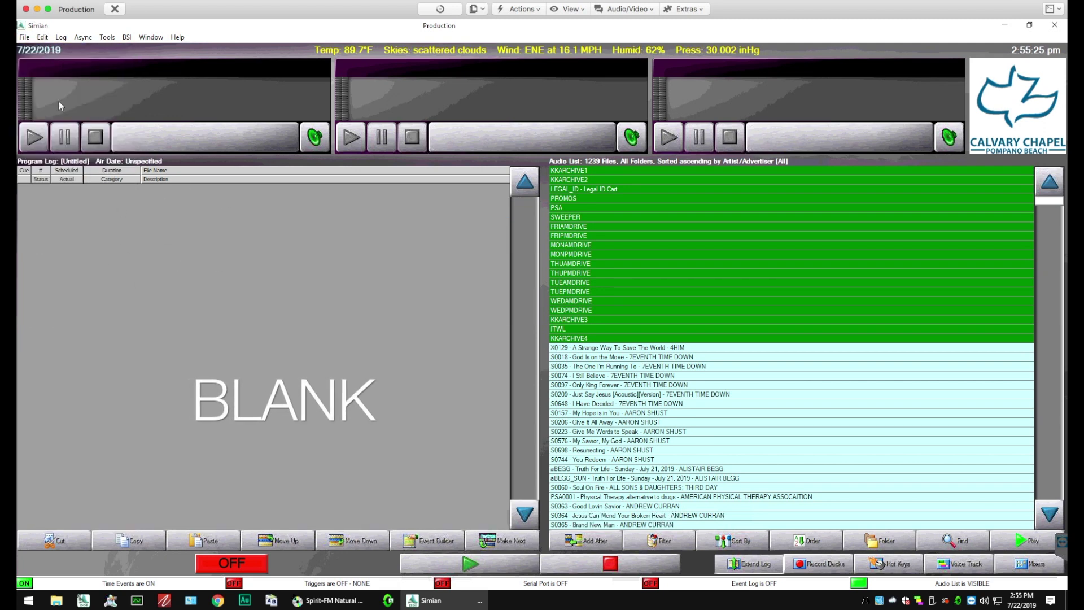
click(25, 37)
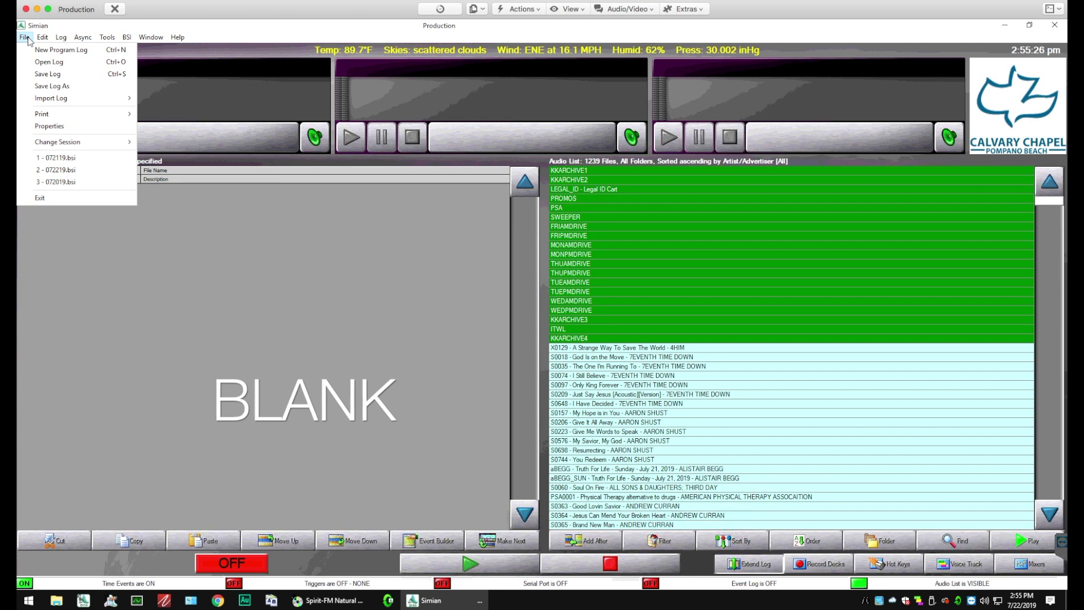
click(50, 62)
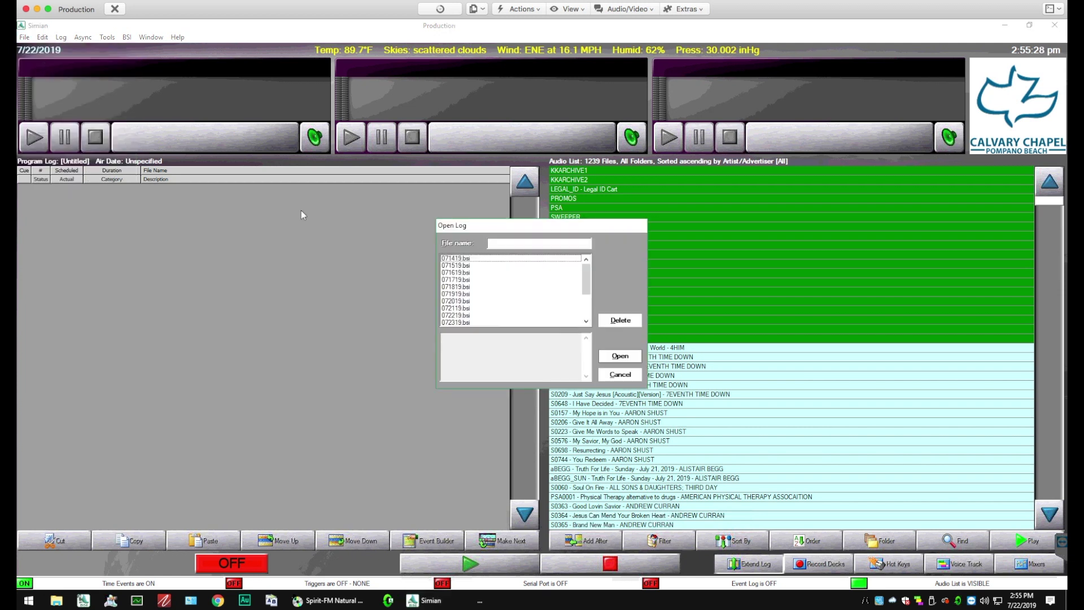
drag(586, 293, 586, 323)
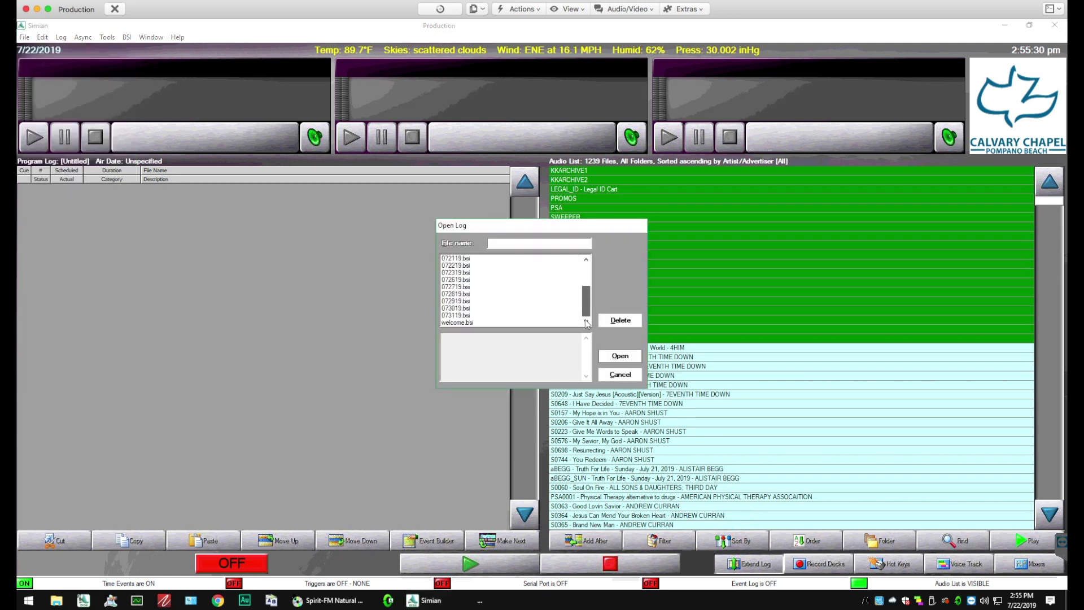
click(471, 316)
click(620, 356)
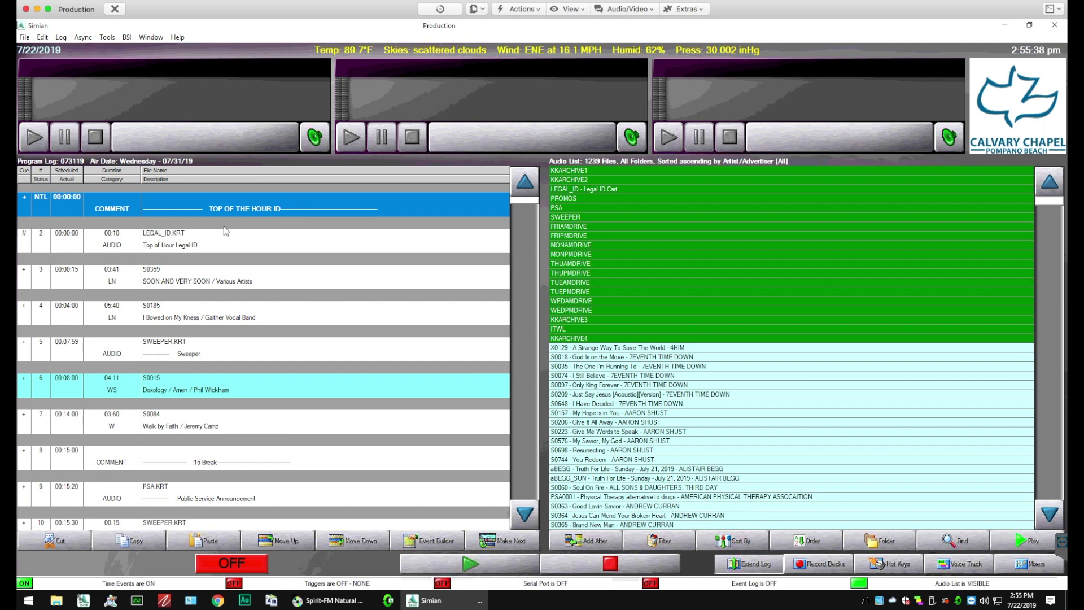
Clear to a new blank log, exit Simian confirming Yes, and close Natural Music
click(25, 37)
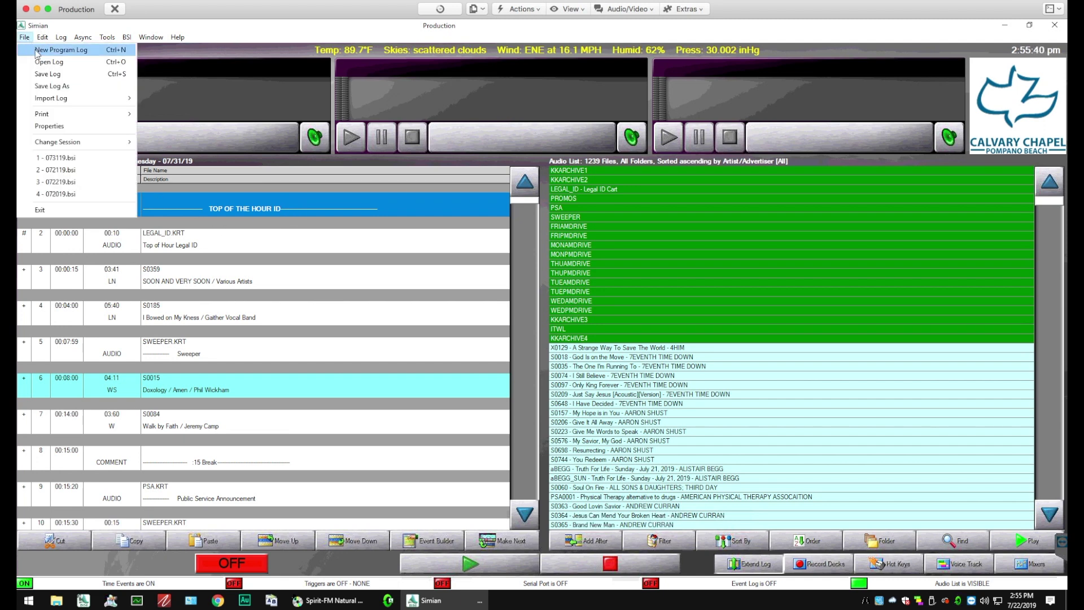
click(39, 49)
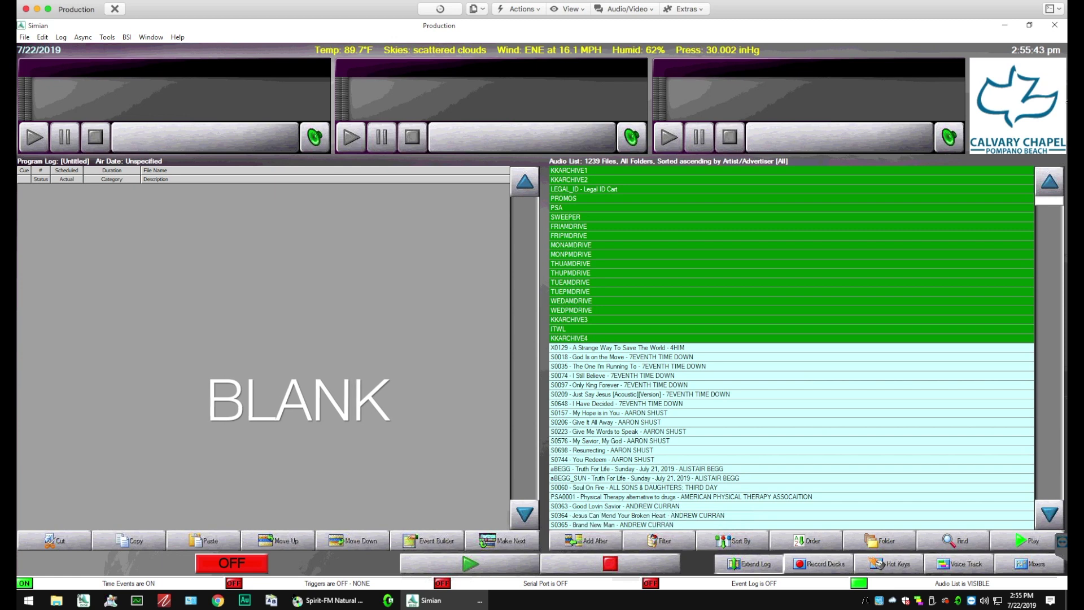
click(1055, 25)
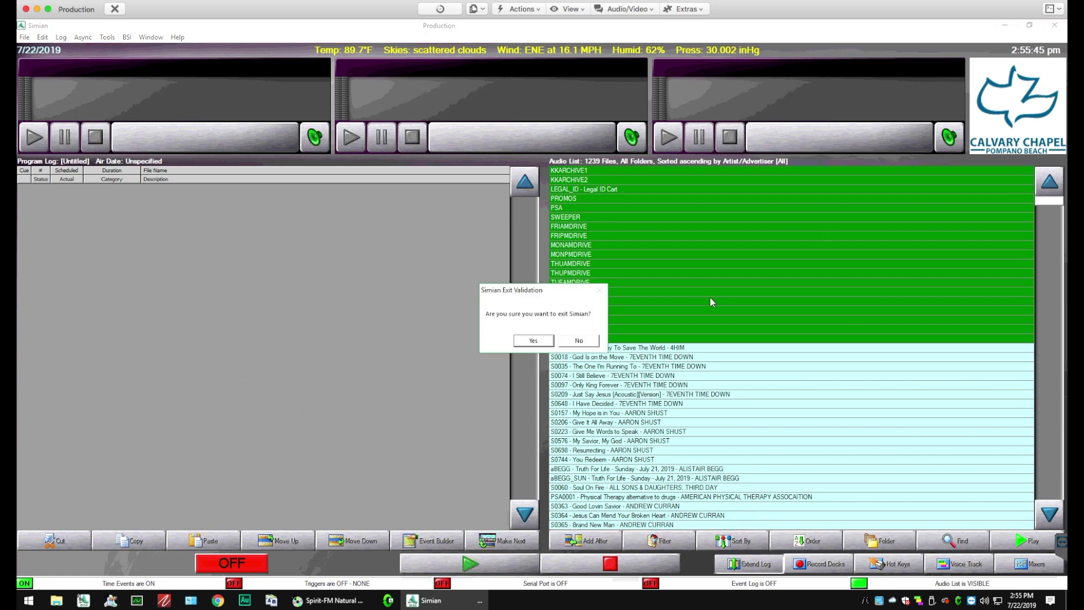
click(541, 339)
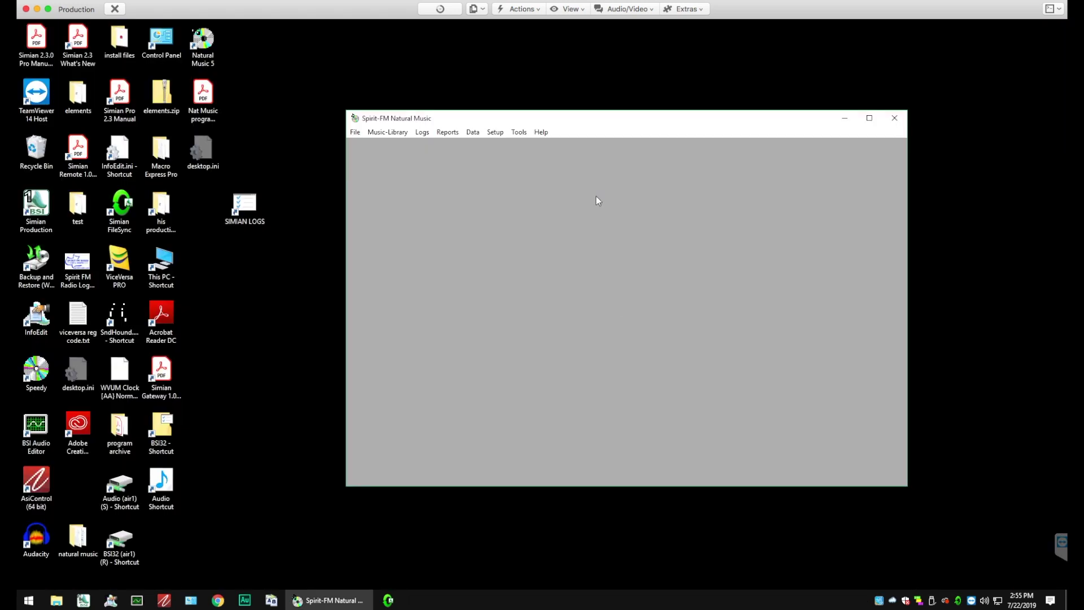
click(894, 118)
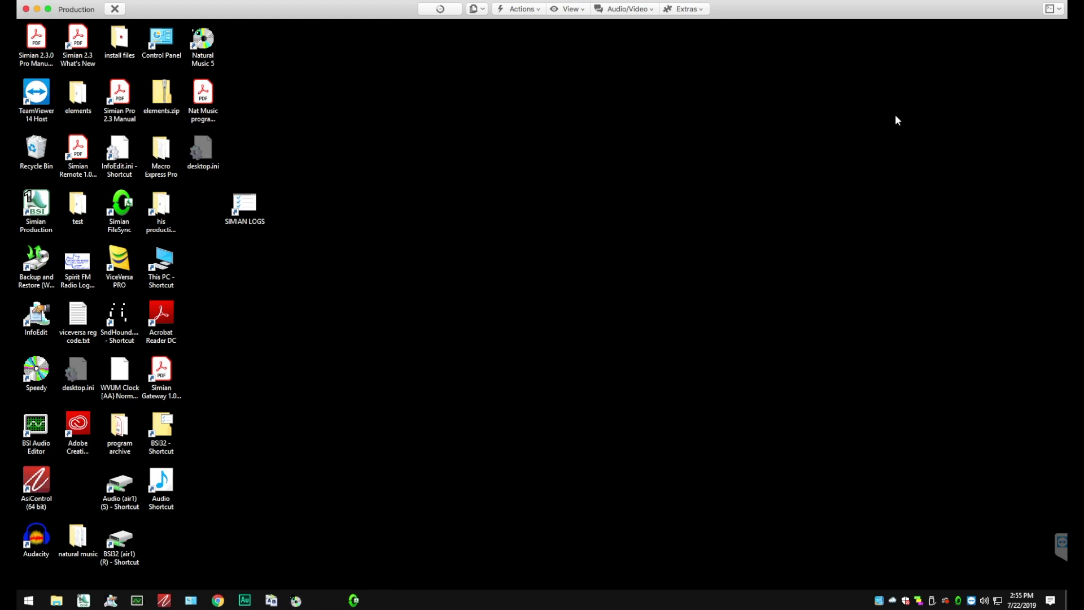